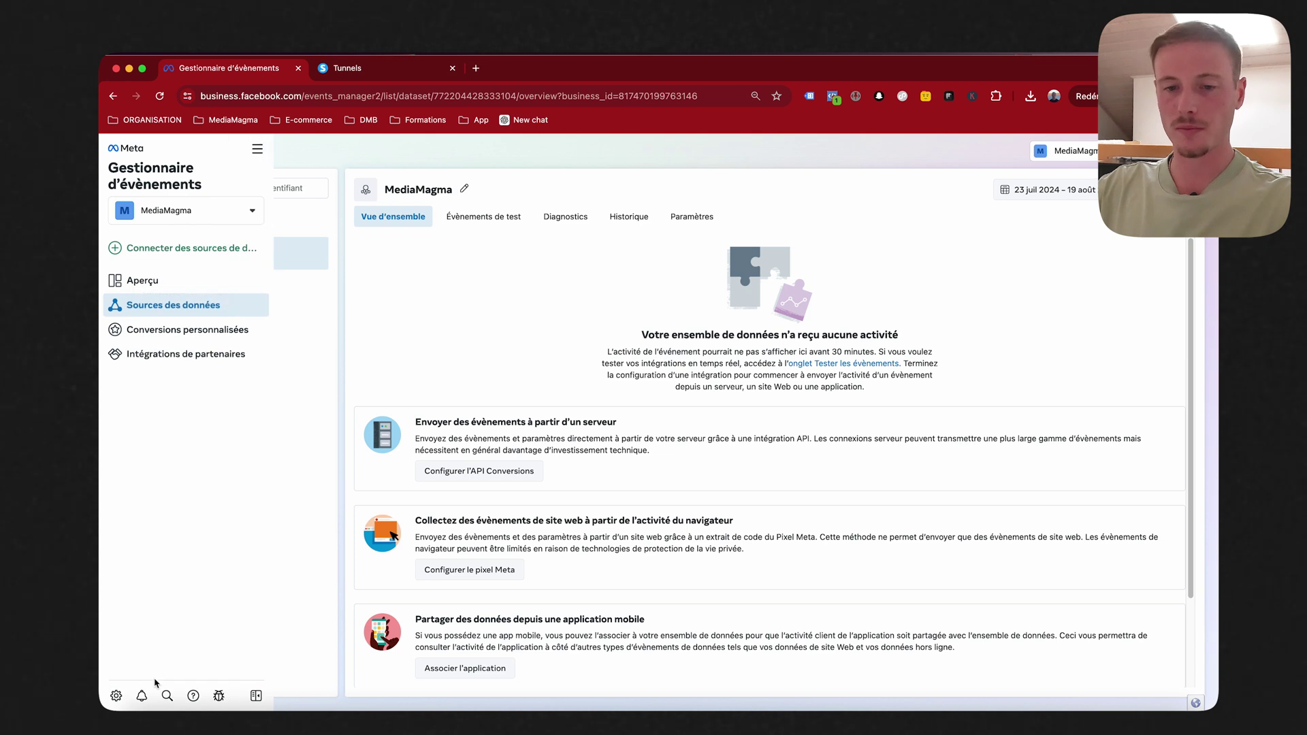
Find the MediaMagma dataset in the business settings' data sources and open it in Events Manager.
{"action": "left_click", "coordinate": [117, 693]}
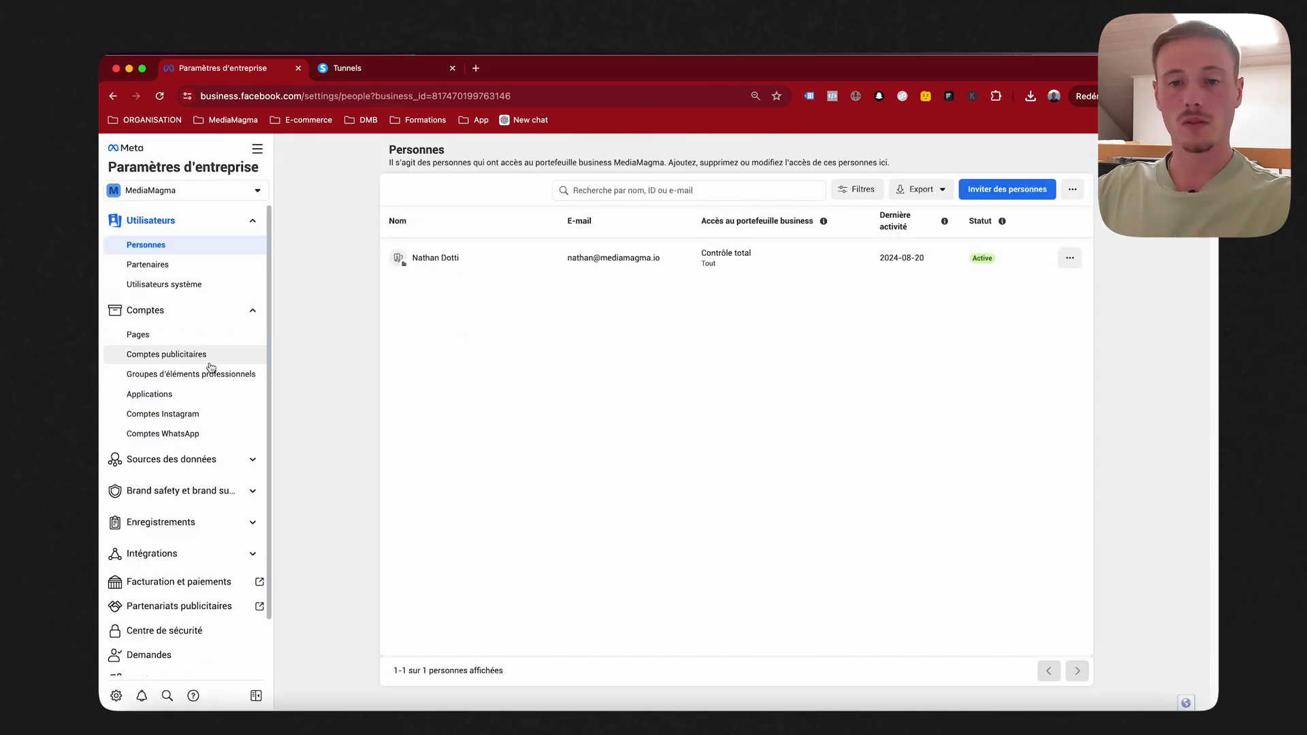
{"action": "left_click", "coordinate": [170, 458]}
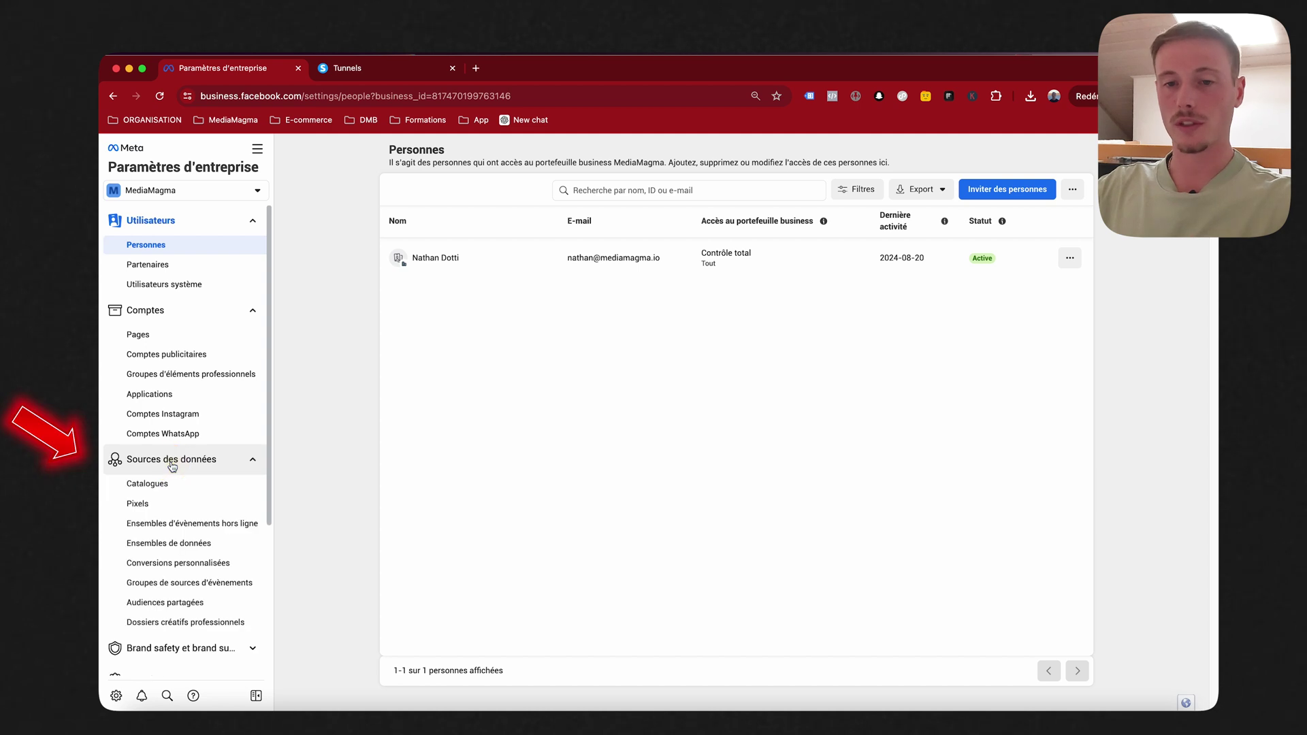
{"action": "left_click", "coordinate": [172, 542]}
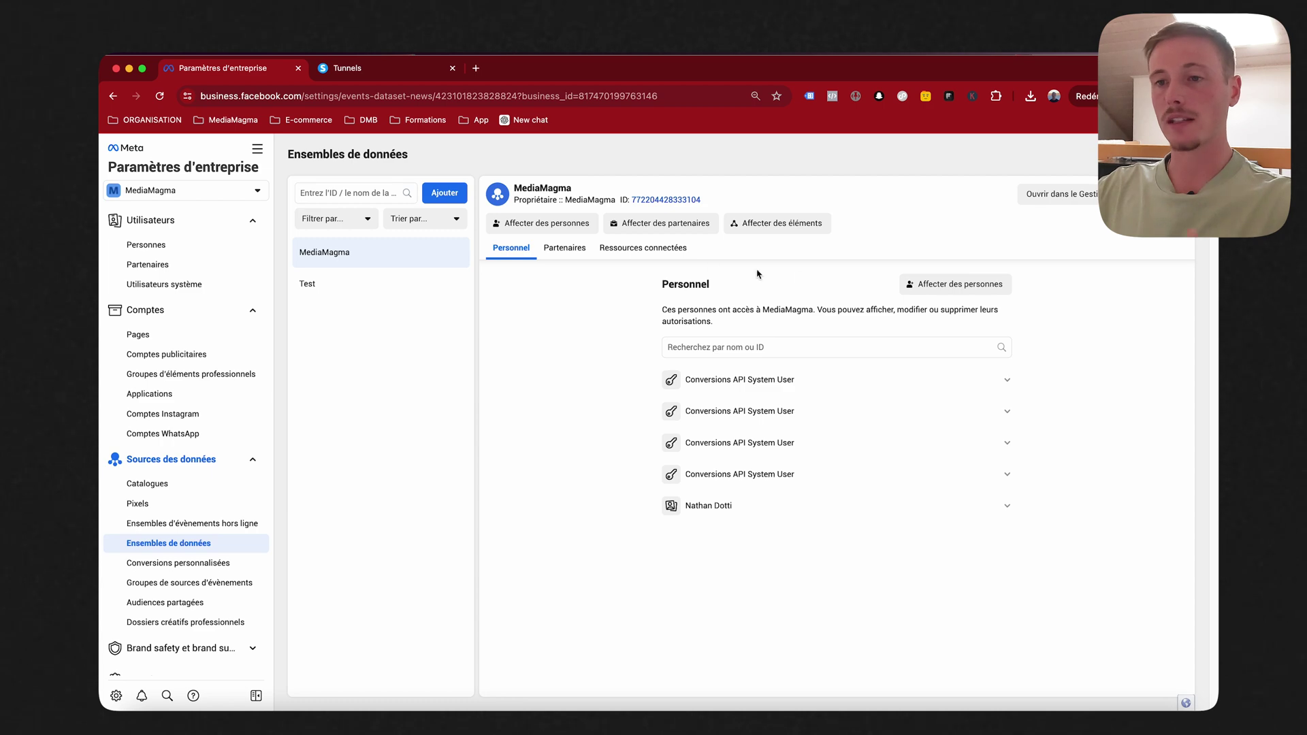
{"action": "left_click", "coordinate": [1054, 205]}
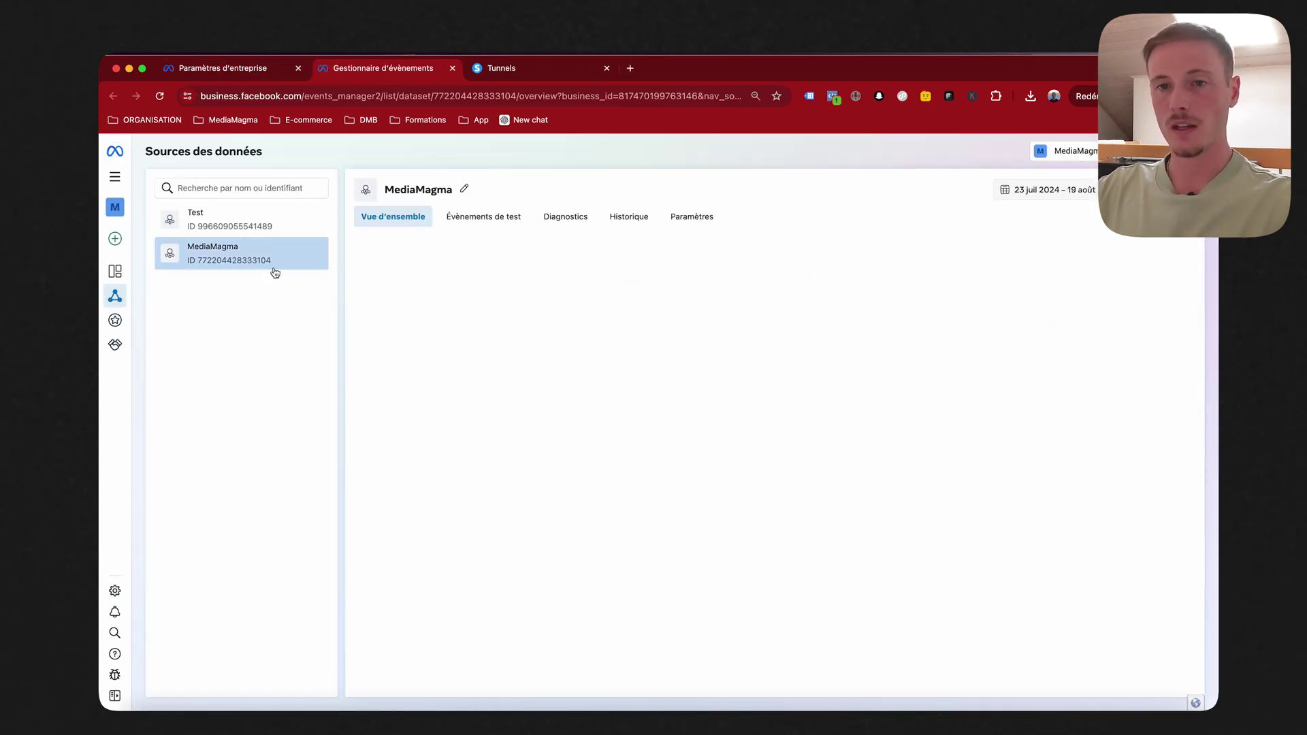
Start the manual Meta pixel installation for the MediaMagma dataset and copy the base code.
{"action": "scroll", "coordinate": [558, 374], "scroll_direction": "down", "scroll_amount": 2}
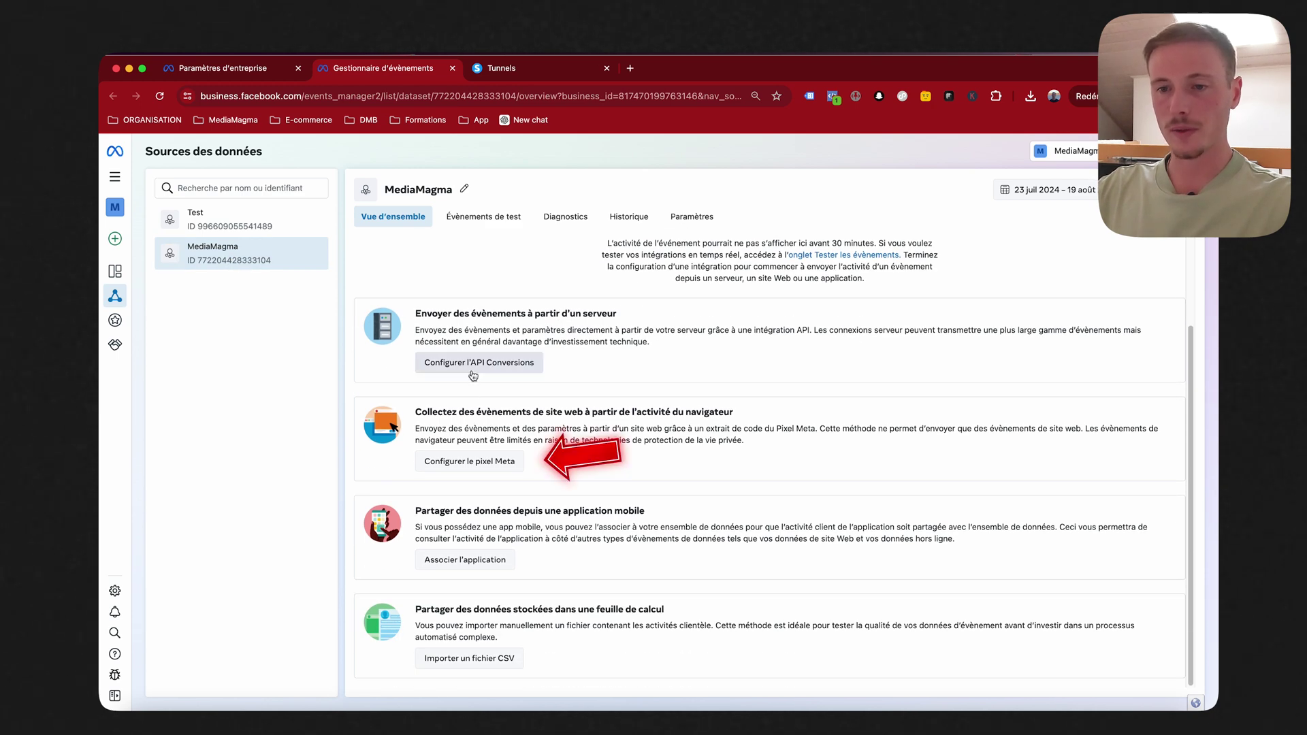
{"action": "left_click", "coordinate": [470, 463]}
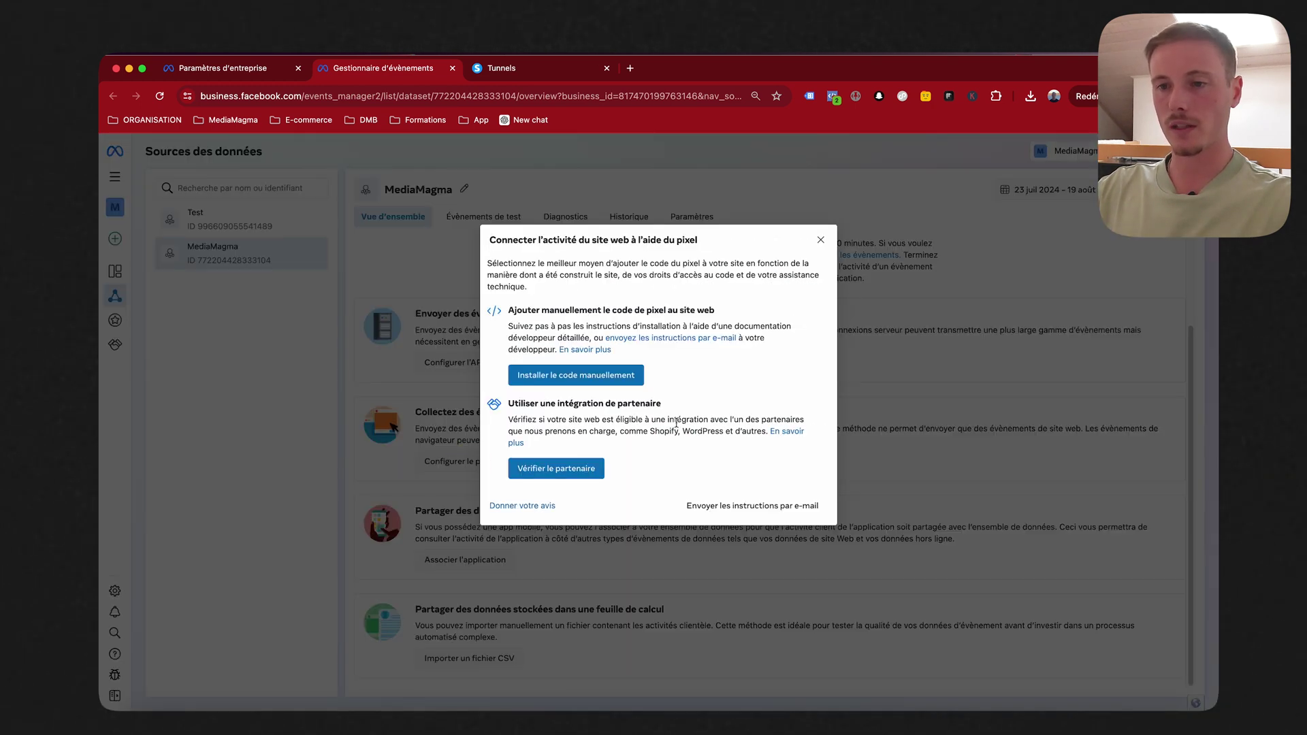
{"action": "left_click", "coordinate": [557, 380]}
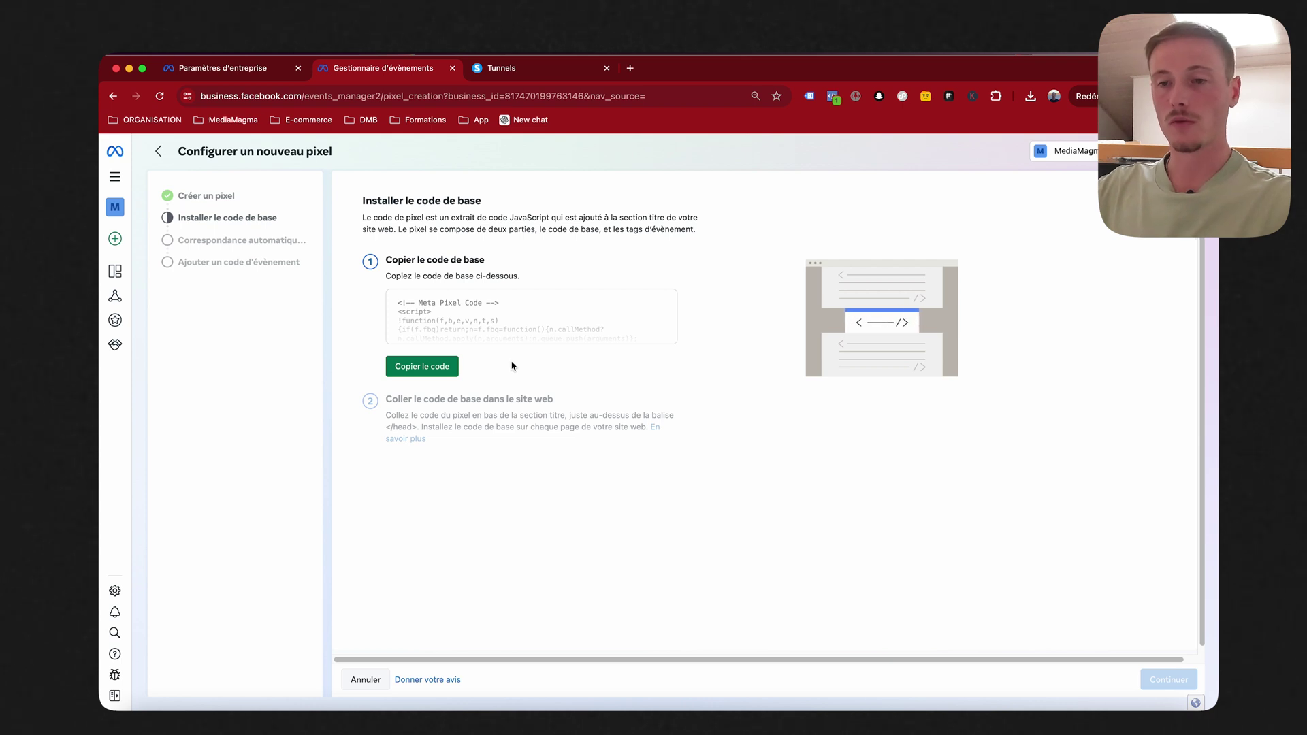
{"action": "left_click", "coordinate": [443, 367]}
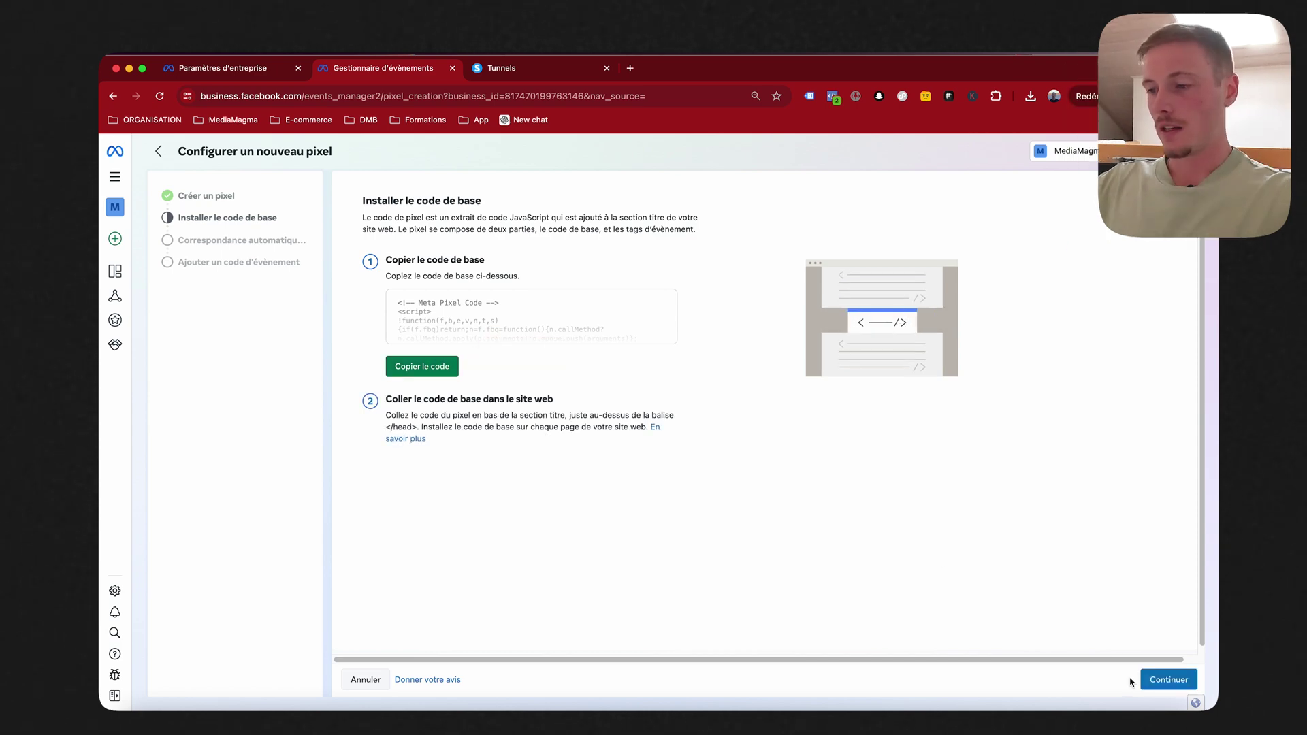
Enable automatic advanced matching for the pixel and continue to the event code stage.
{"action": "left_click", "coordinate": [1153, 681]}
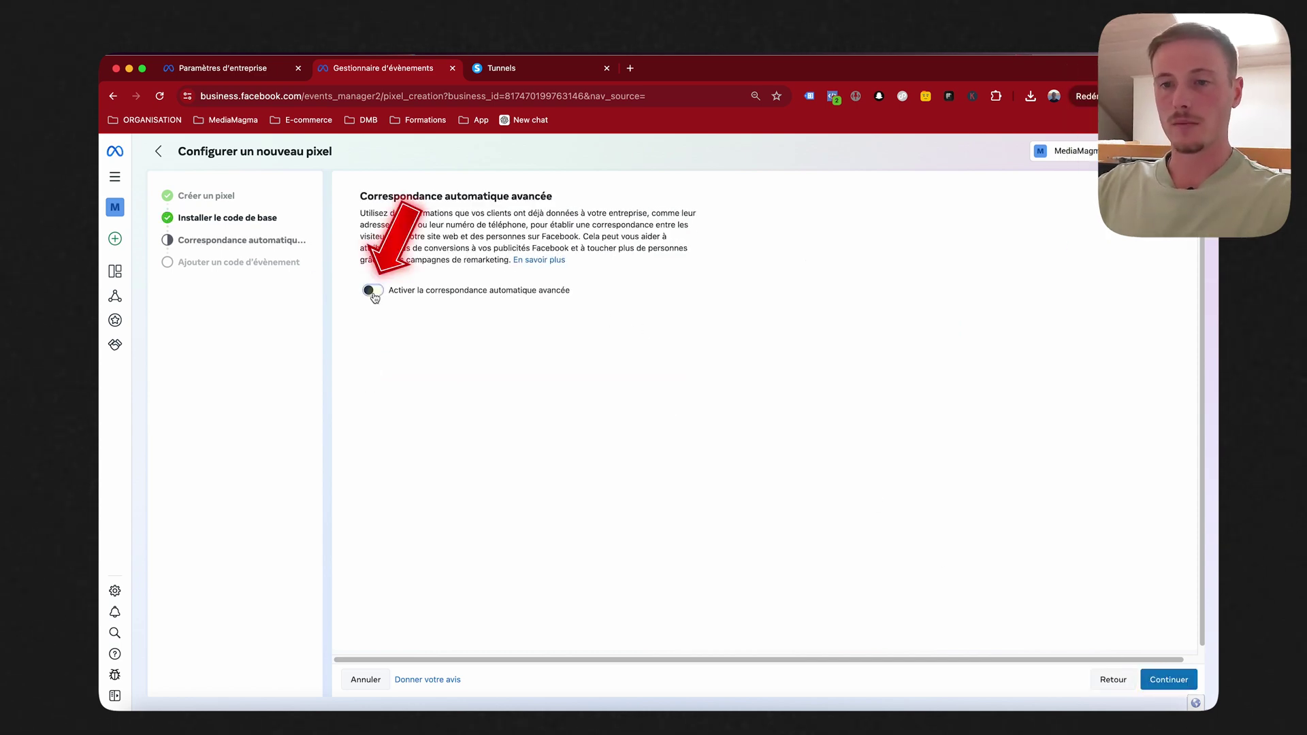
{"action": "left_click", "coordinate": [372, 290]}
{"action": "left_click", "coordinate": [1167, 678]}
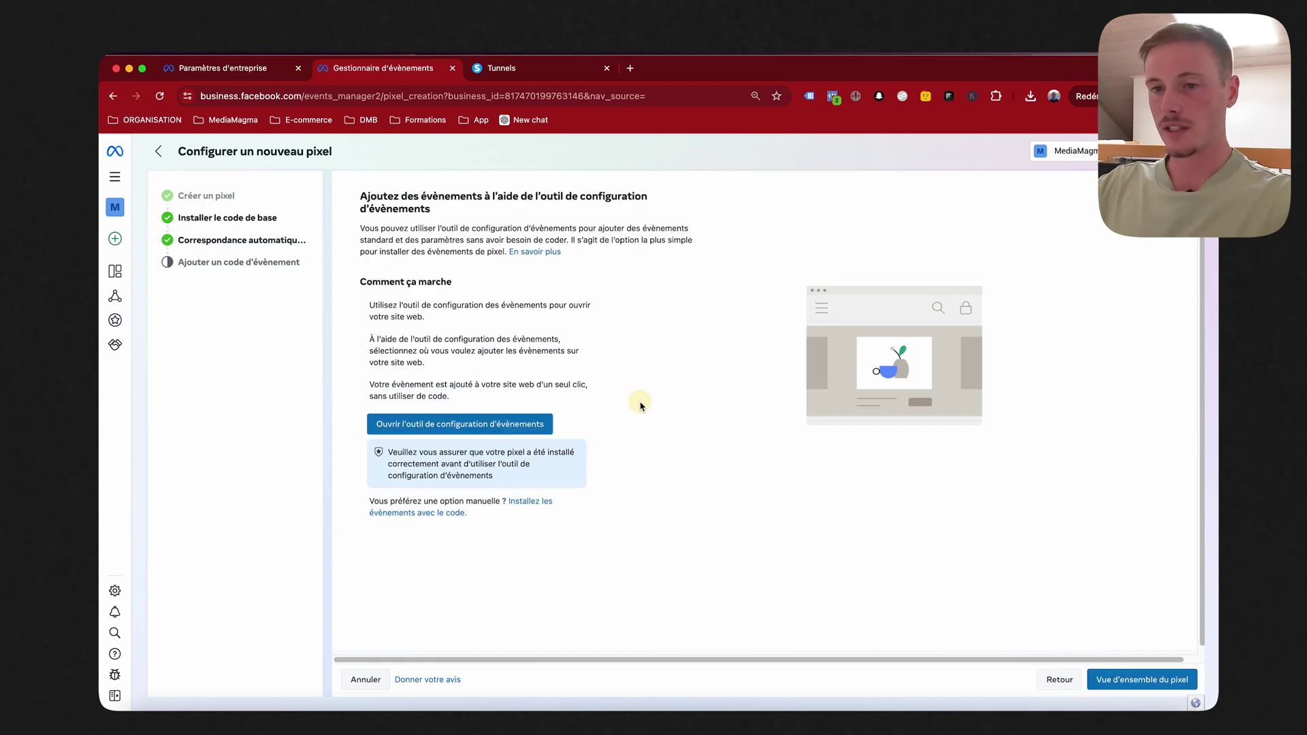
Switch to systeme.io and paste the Meta pixel code into the Popup page's header code, saving it.
{"action": "left_click", "coordinate": [524, 70]}
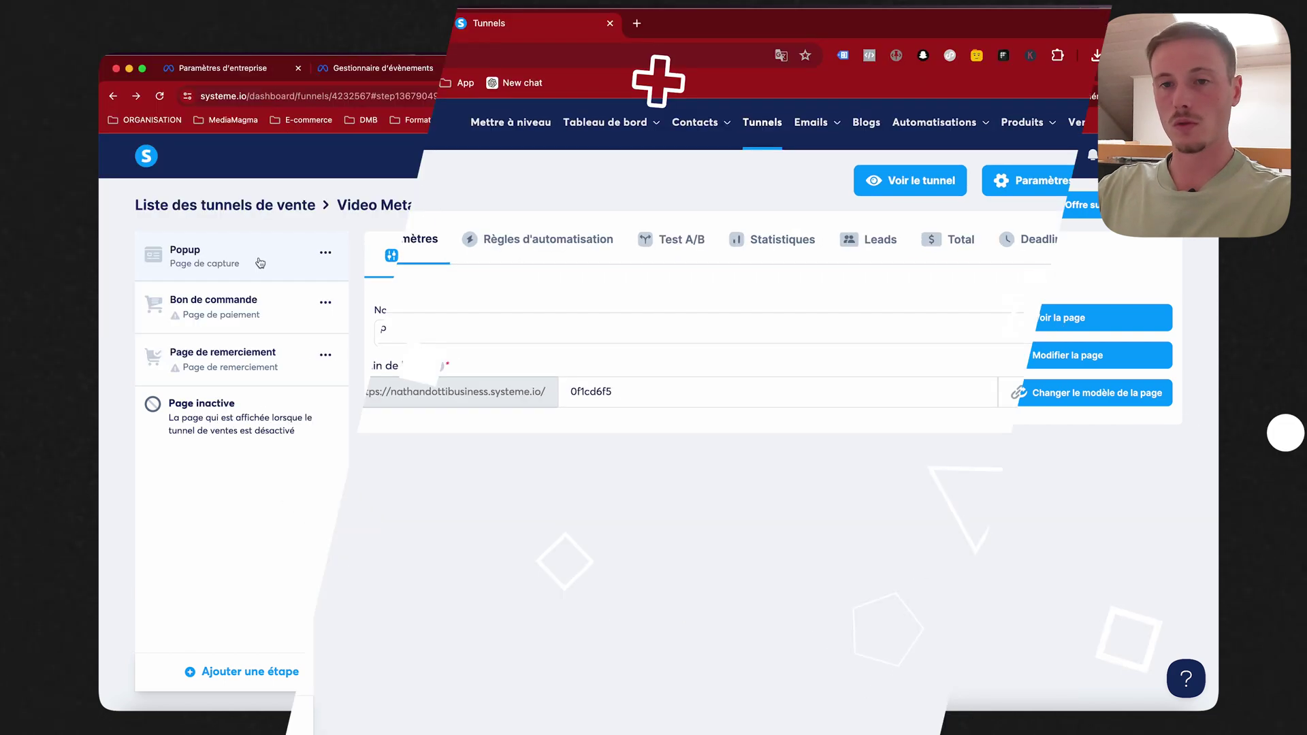
{"action": "left_click", "coordinate": [1059, 357]}
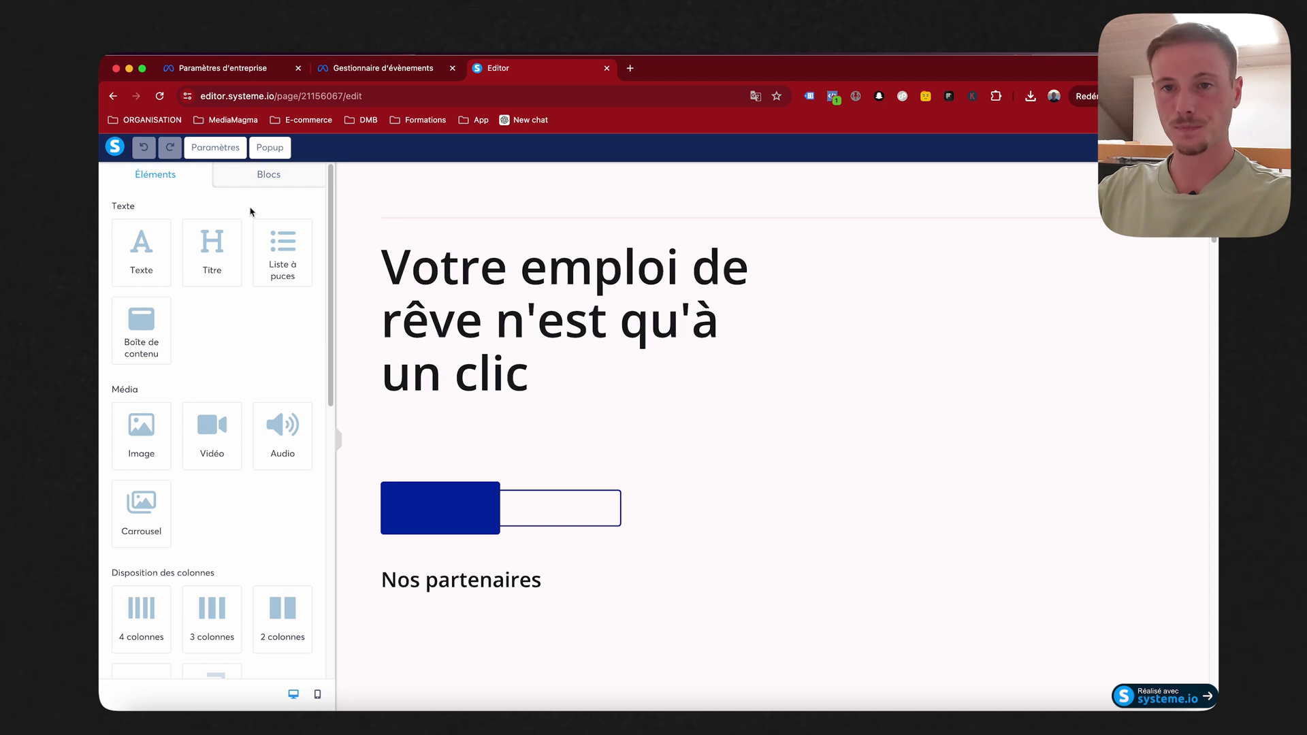
{"action": "left_click", "coordinate": [215, 147]}
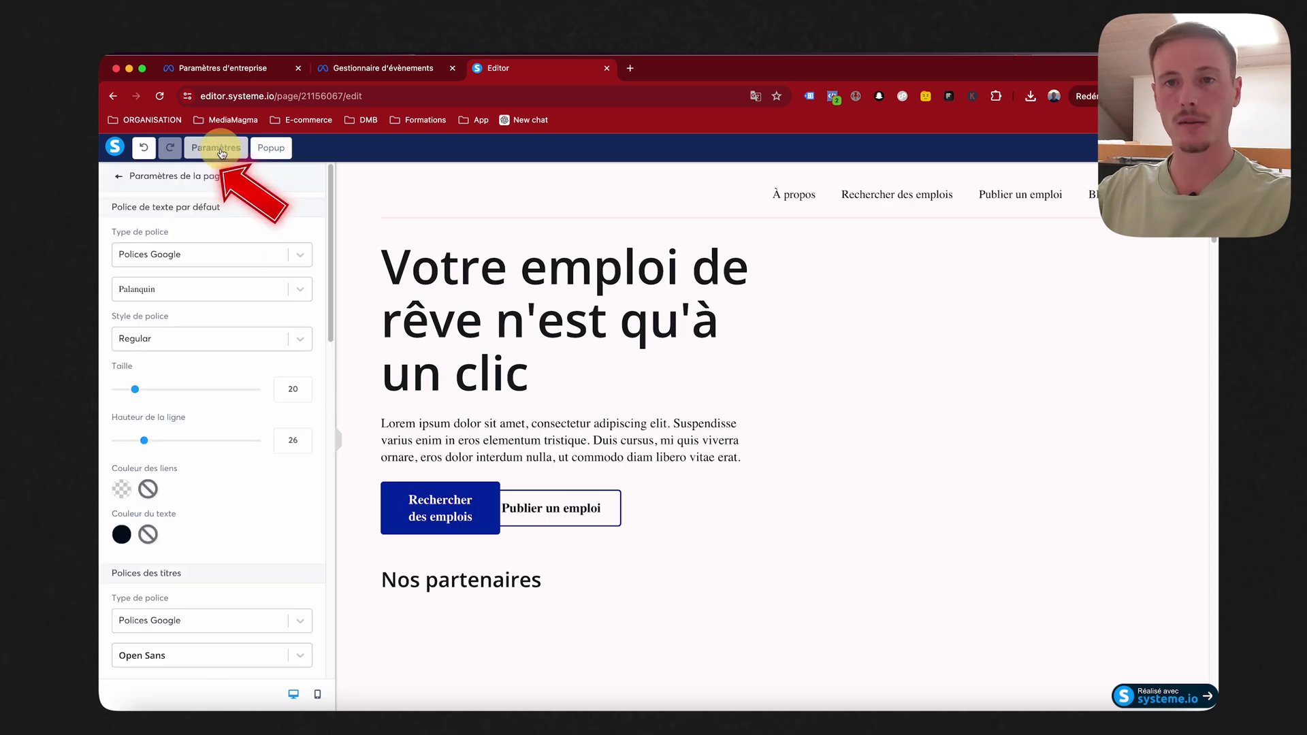
{"action": "scroll", "coordinate": [228, 307], "scroll_direction": "down", "scroll_amount": 10}
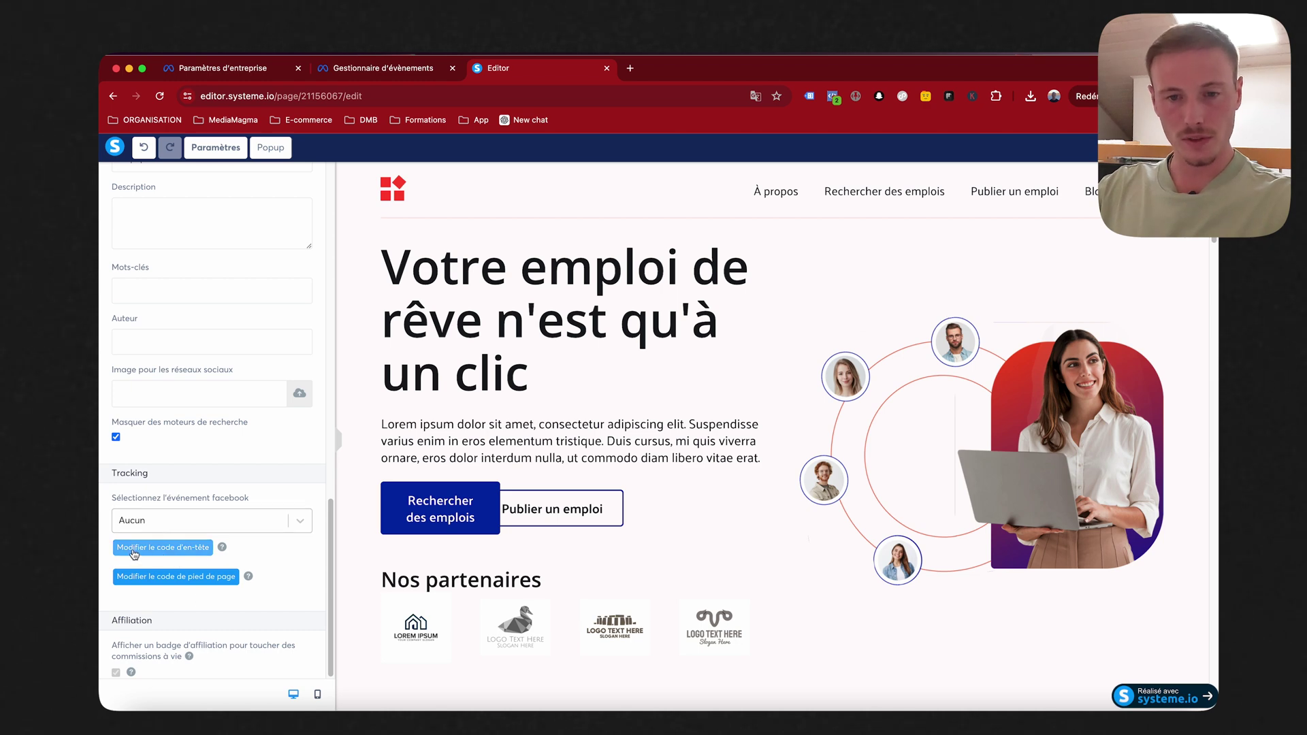
{"action": "left_click", "coordinate": [182, 550]}
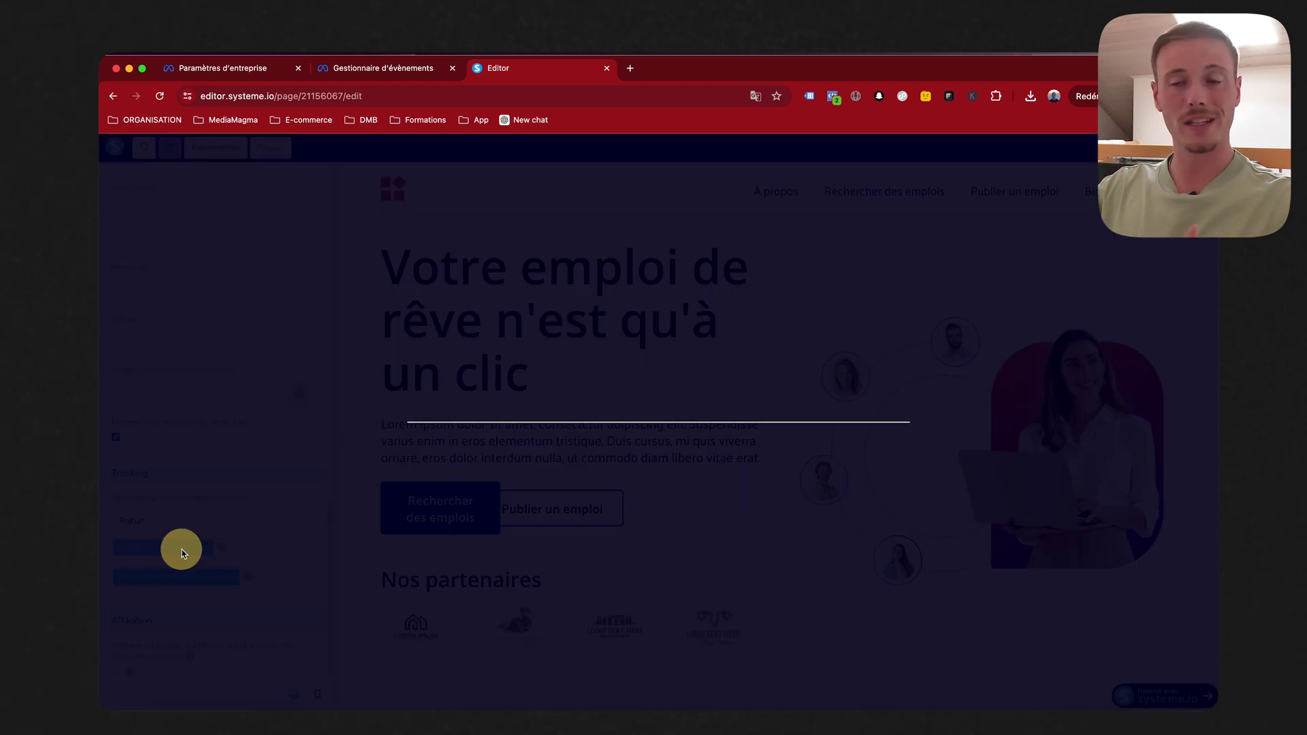
{"action": "key", "text": "super+v"}
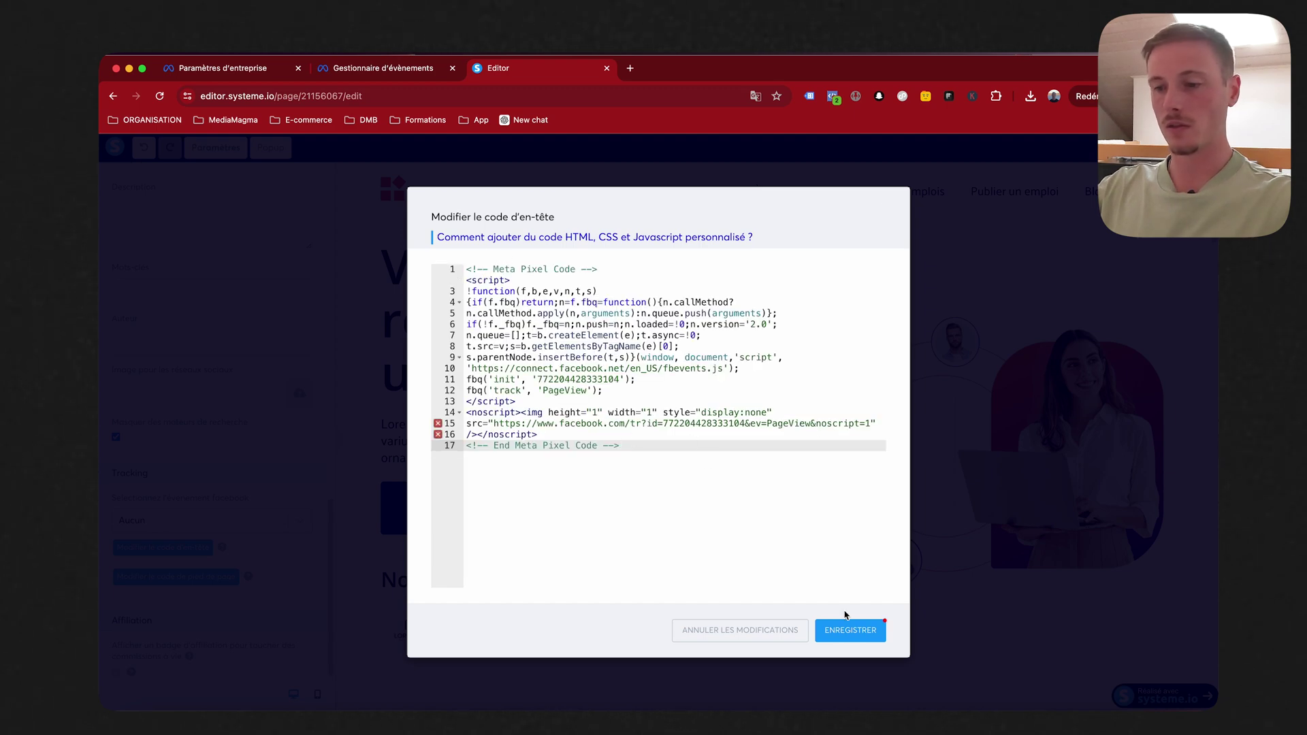
{"action": "left_click", "coordinate": [852, 627]}
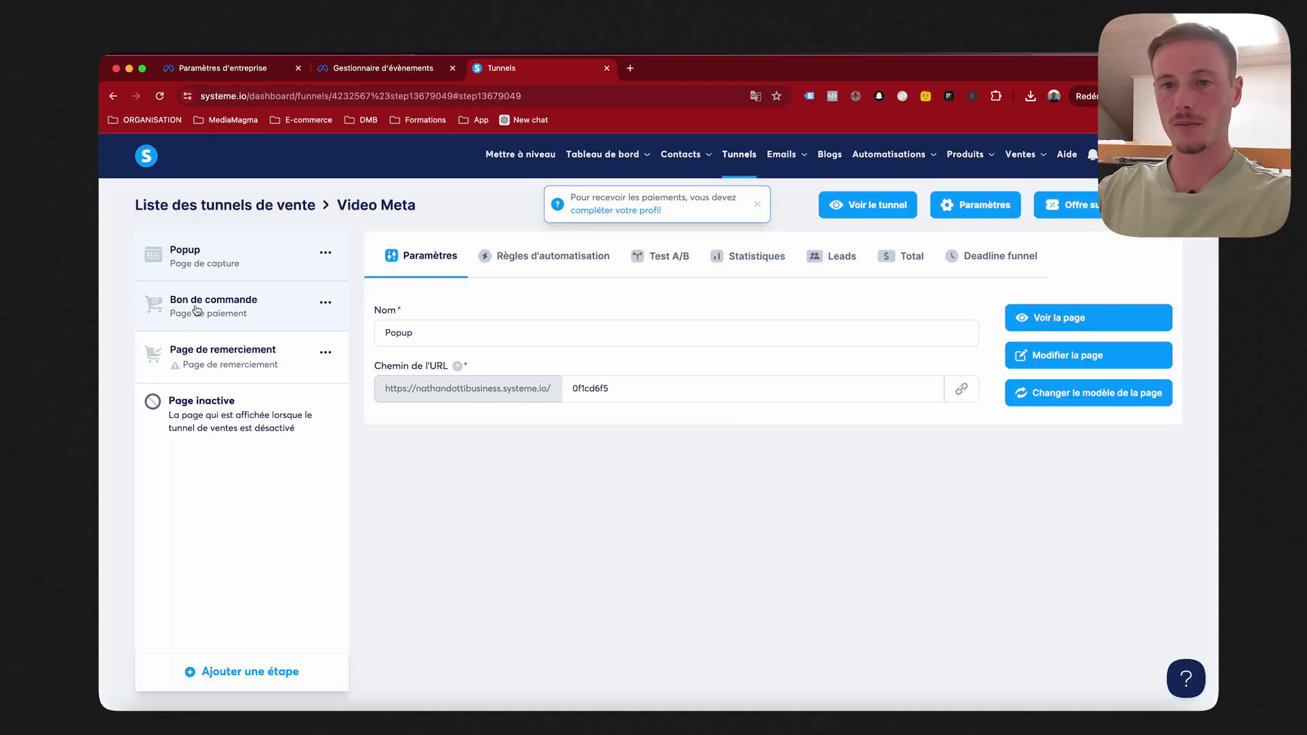
Add the Meta pixel code to the header code of the Bon de commande page.
{"action": "left_click", "coordinate": [1064, 355]}
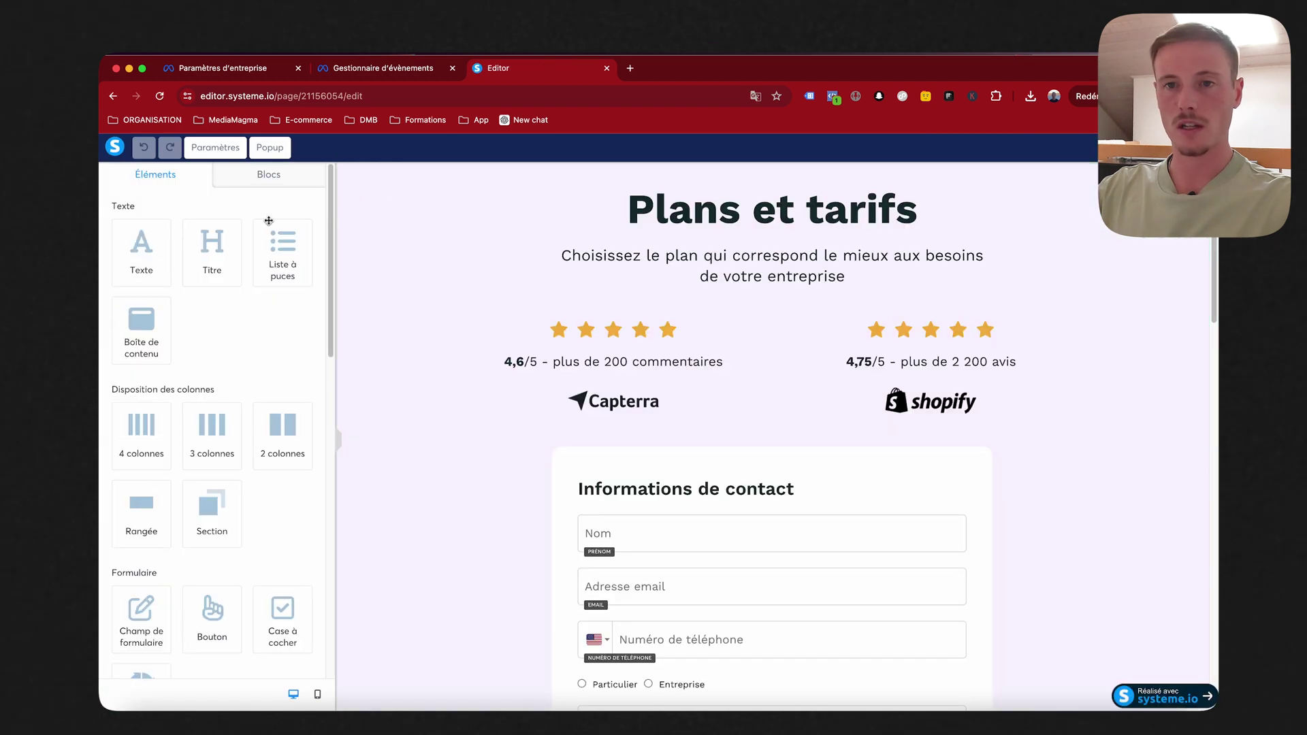
{"action": "scroll", "coordinate": [269, 220], "scroll_direction": "down", "scroll_amount": 10}
{"action": "left_click", "coordinate": [215, 147]}
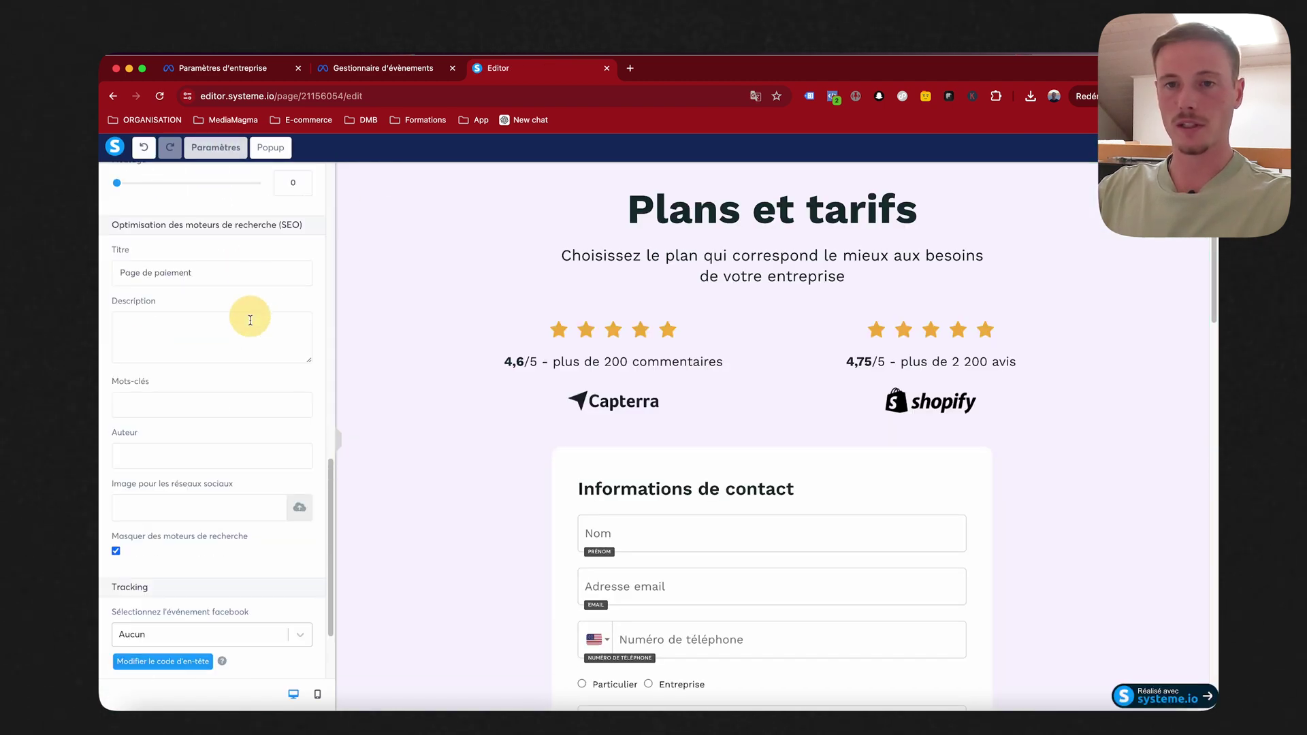
{"action": "scroll", "coordinate": [232, 336], "scroll_direction": "down", "scroll_amount": 3}
{"action": "left_click", "coordinate": [163, 548]}
{"action": "key", "text": "super+v"}
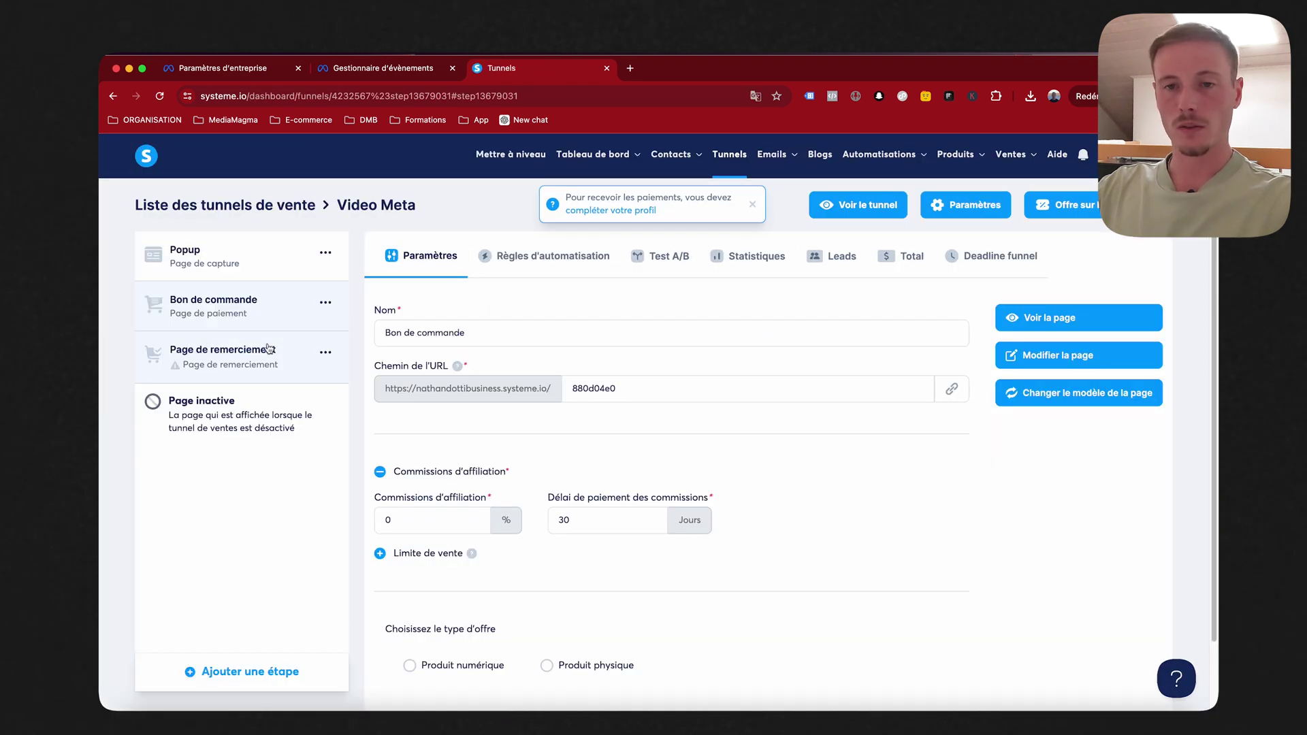
Apply the "Merci de vous être inscrit !" template to the Page de remerciement step.
{"action": "left_click", "coordinate": [248, 363]}
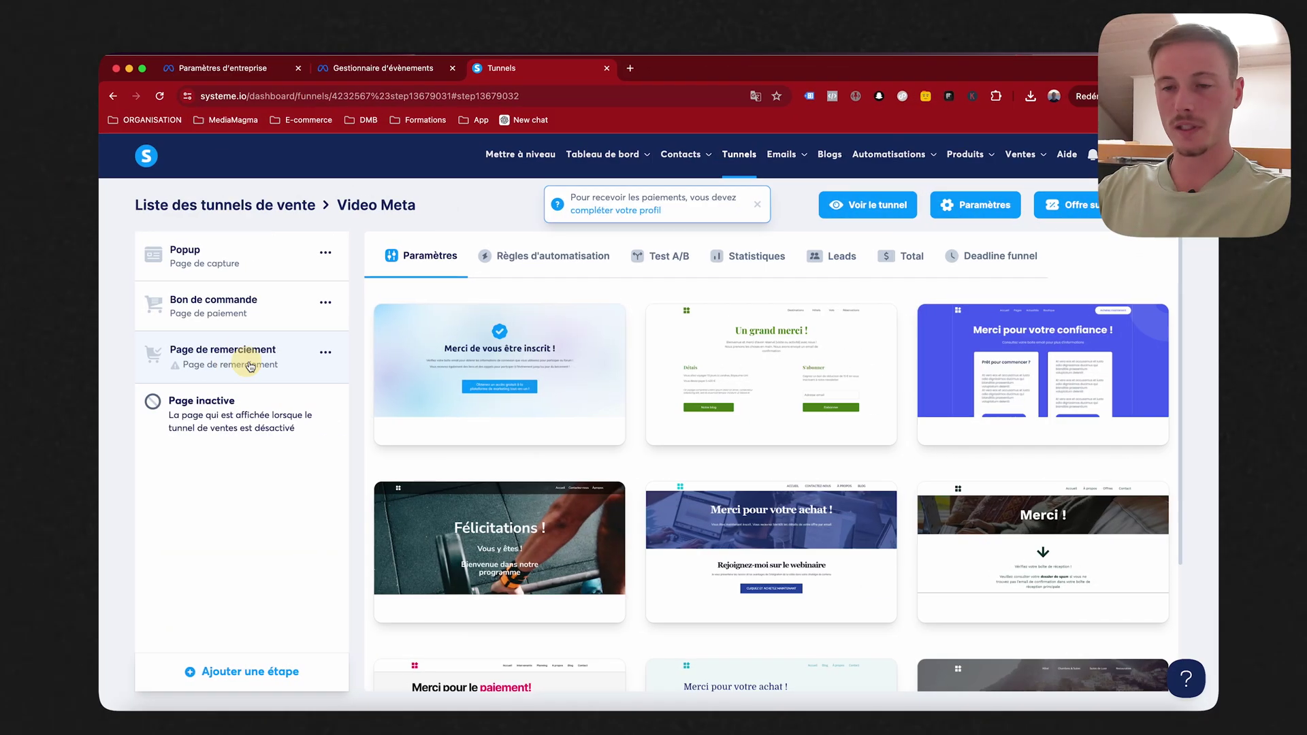
{"action": "mouse_move", "coordinate": [574, 409]}
{"action": "left_click", "coordinate": [442, 374]}
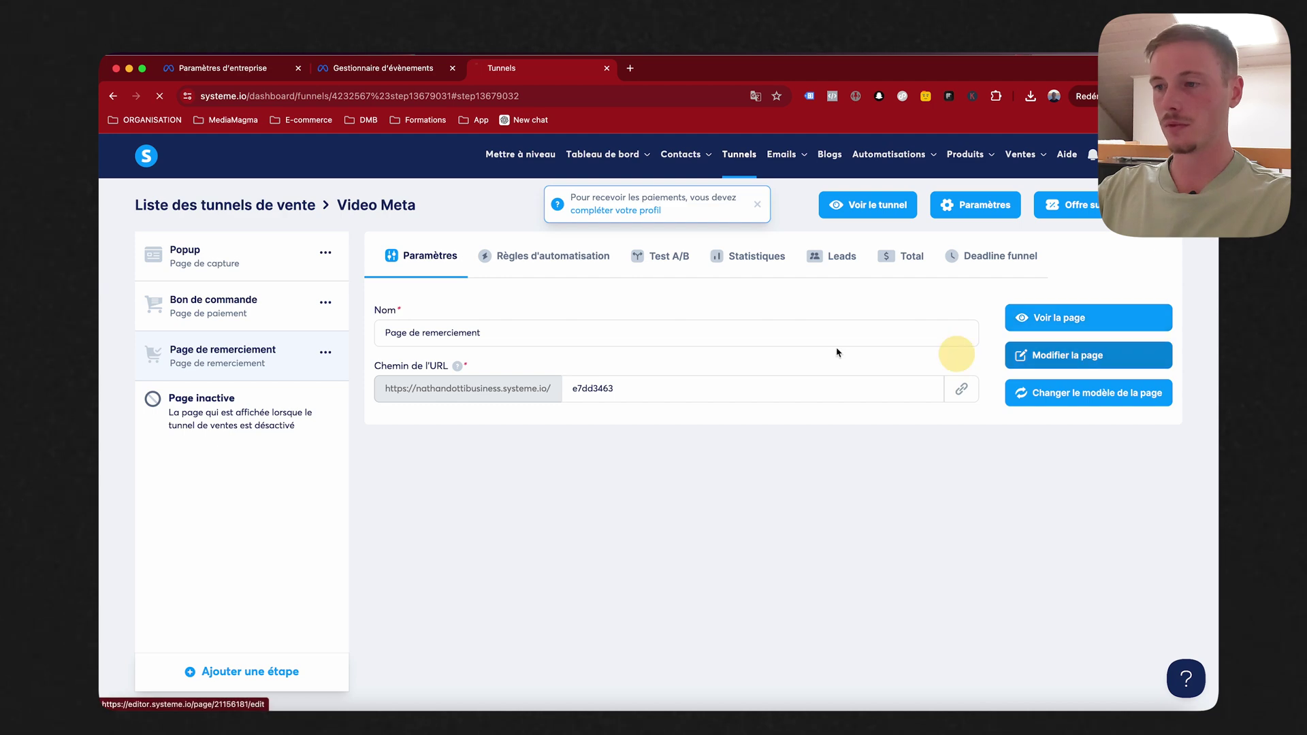
Paste the Meta pixel code into the Page de remerciement's header code and save the page.
{"action": "left_click", "coordinate": [1021, 354]}
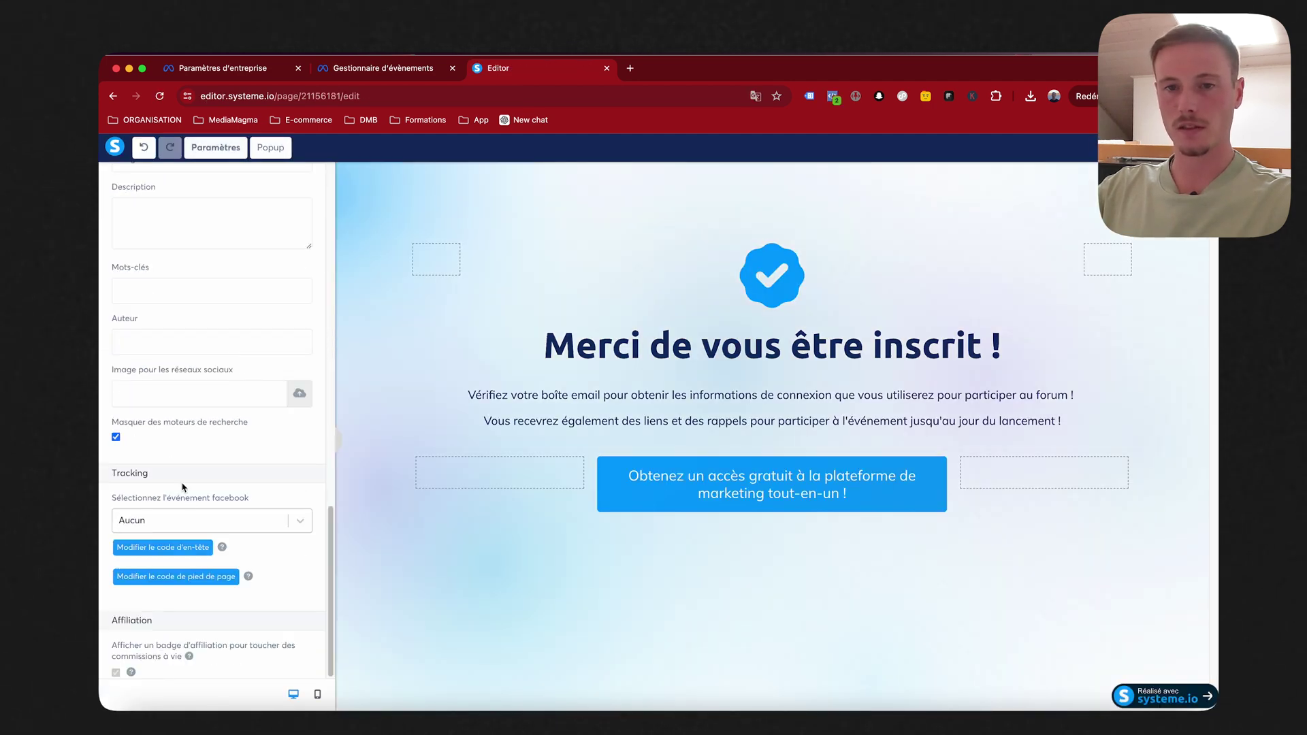
{"action": "left_click", "coordinate": [183, 547]}
{"action": "key", "text": "super+v"}
{"action": "left_click", "coordinate": [840, 632]}
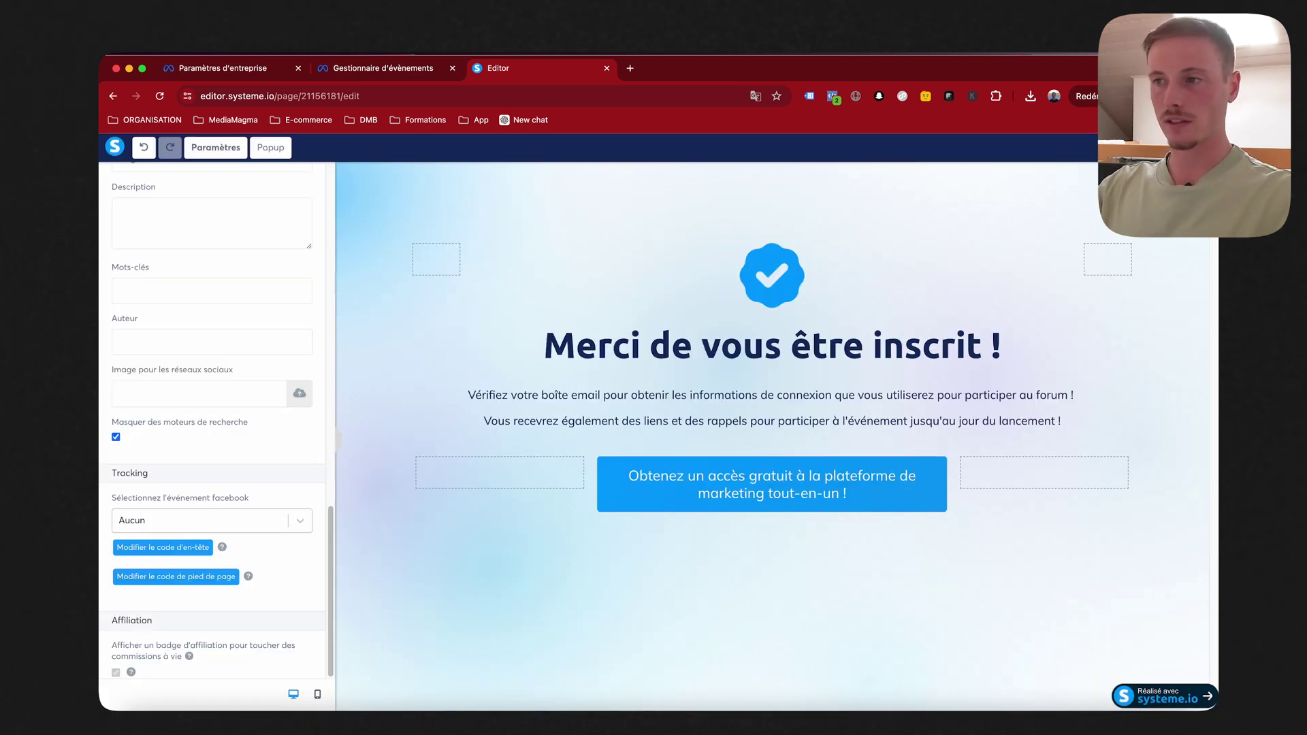
{"action": "left_click", "coordinate": [1193, 147]}
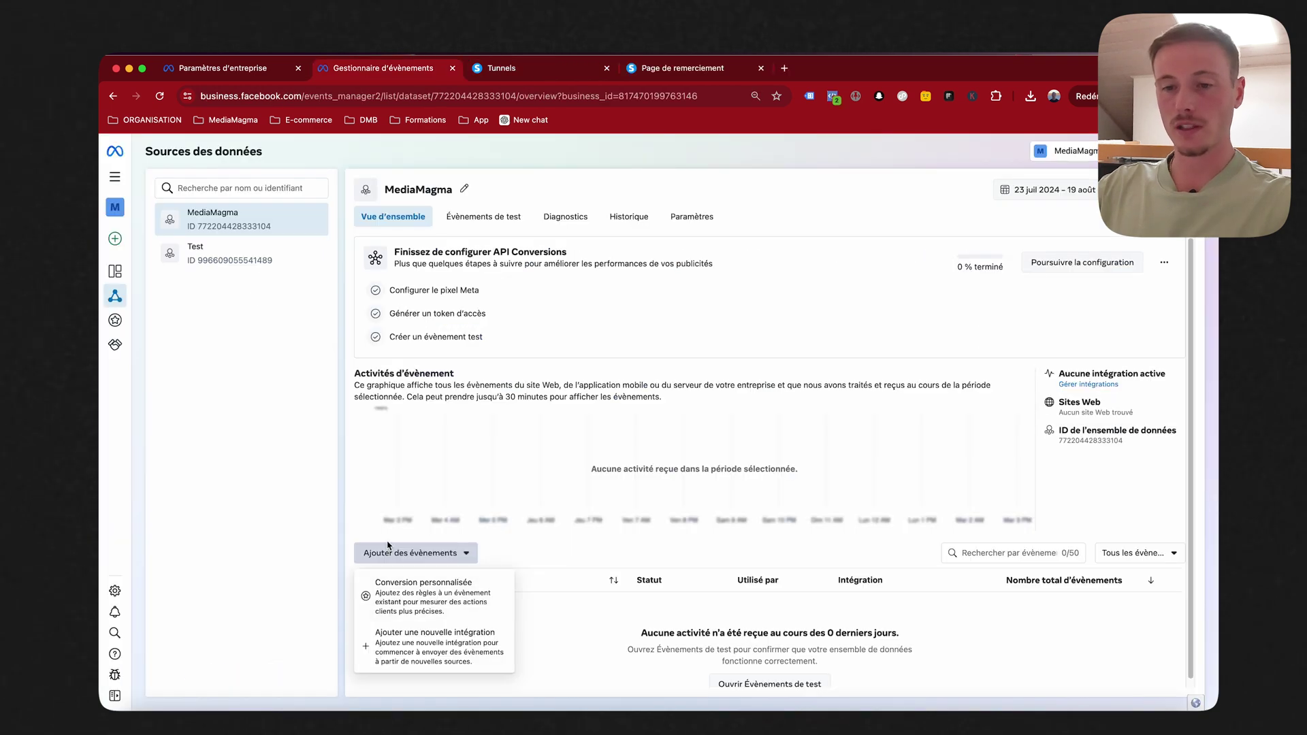
Add a new Meta Pixel integration using the event setup tool and go to its website URL entry.
{"action": "left_click", "coordinate": [403, 643]}
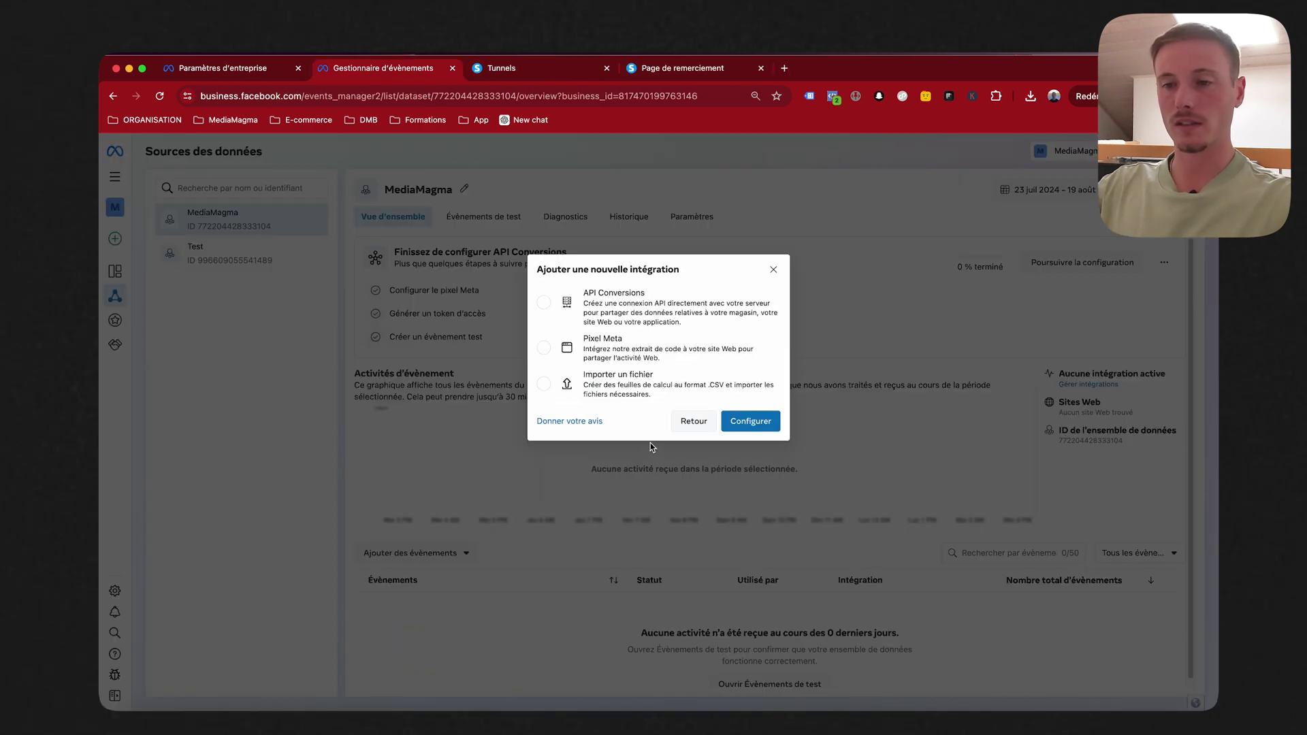
{"action": "left_click", "coordinate": [545, 348]}
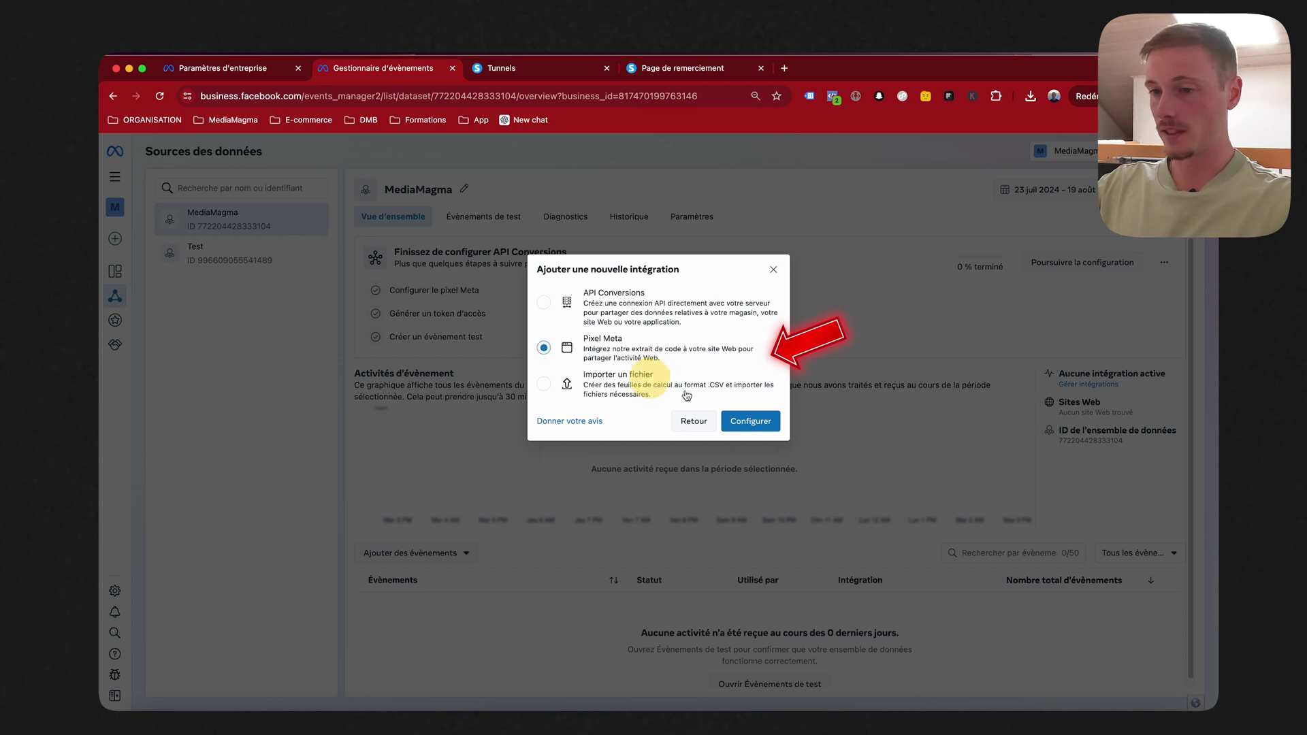
{"action": "left_click", "coordinate": [745, 422]}
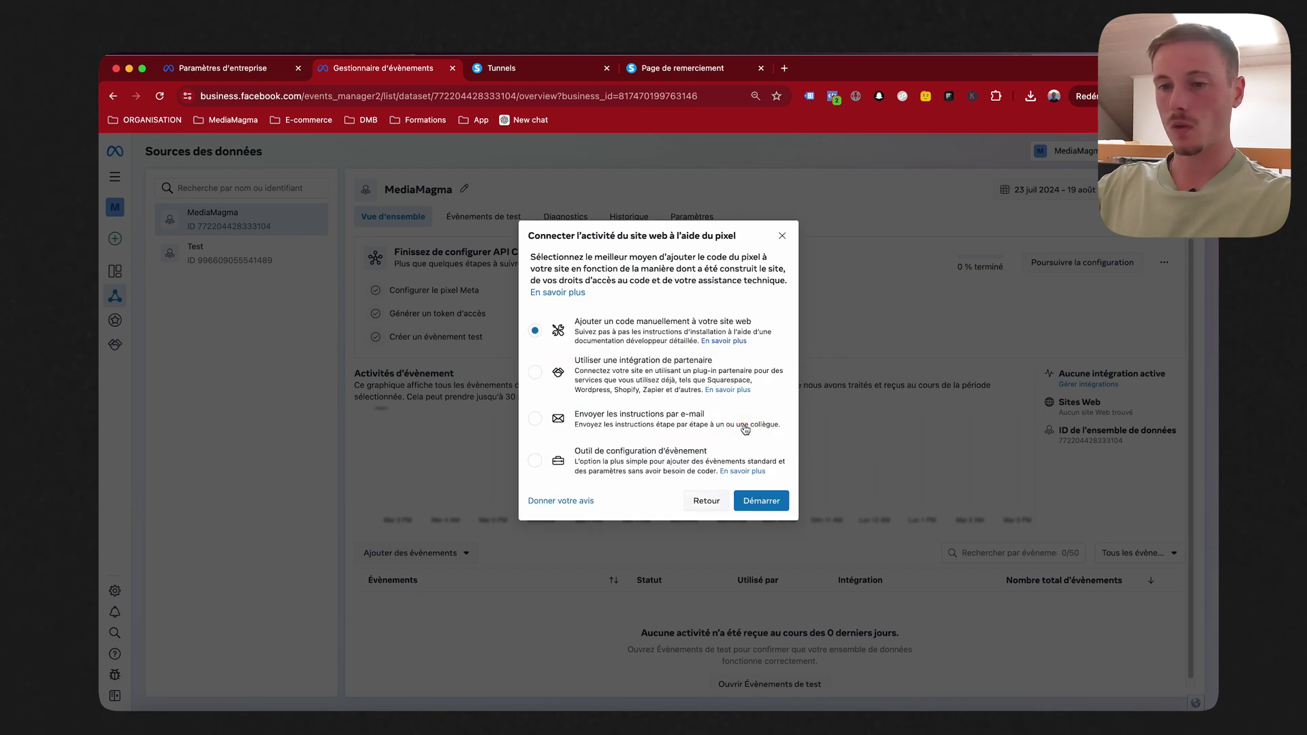
{"action": "left_click", "coordinate": [536, 461]}
{"action": "left_click", "coordinate": [763, 502]}
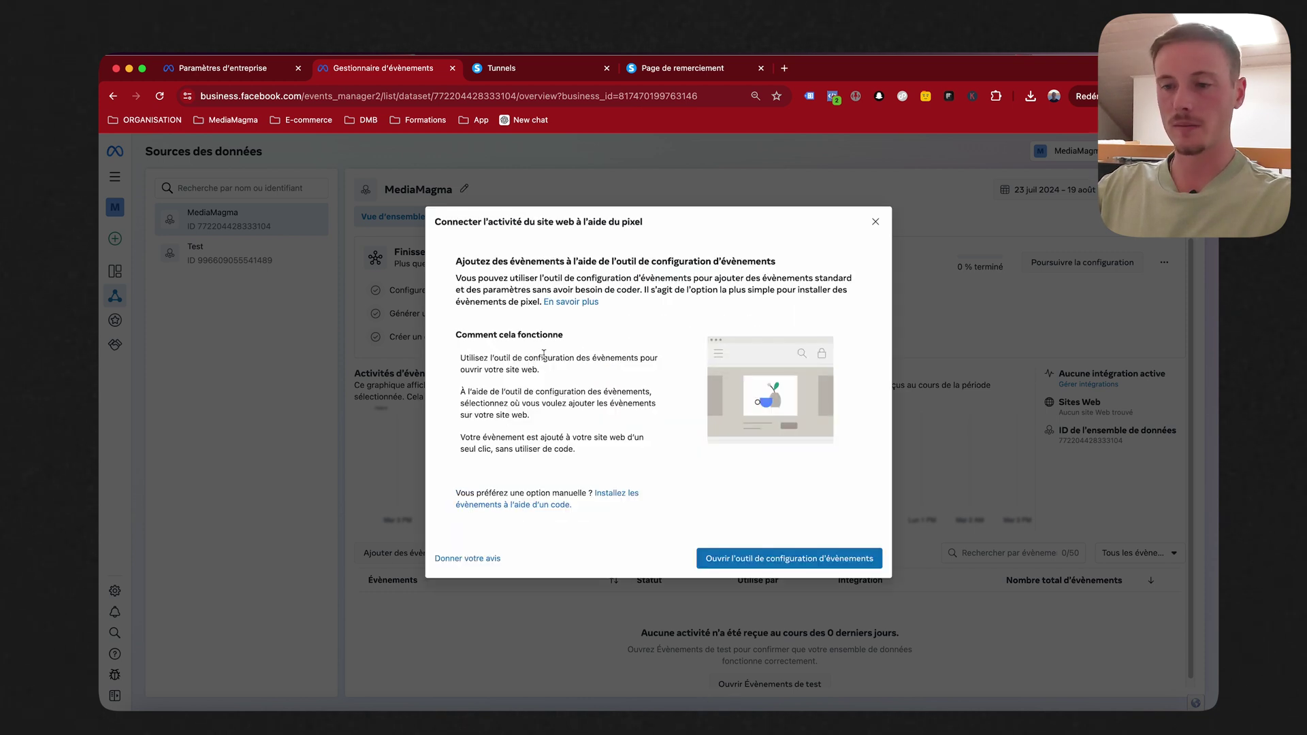
{"action": "left_click", "coordinate": [783, 554]}
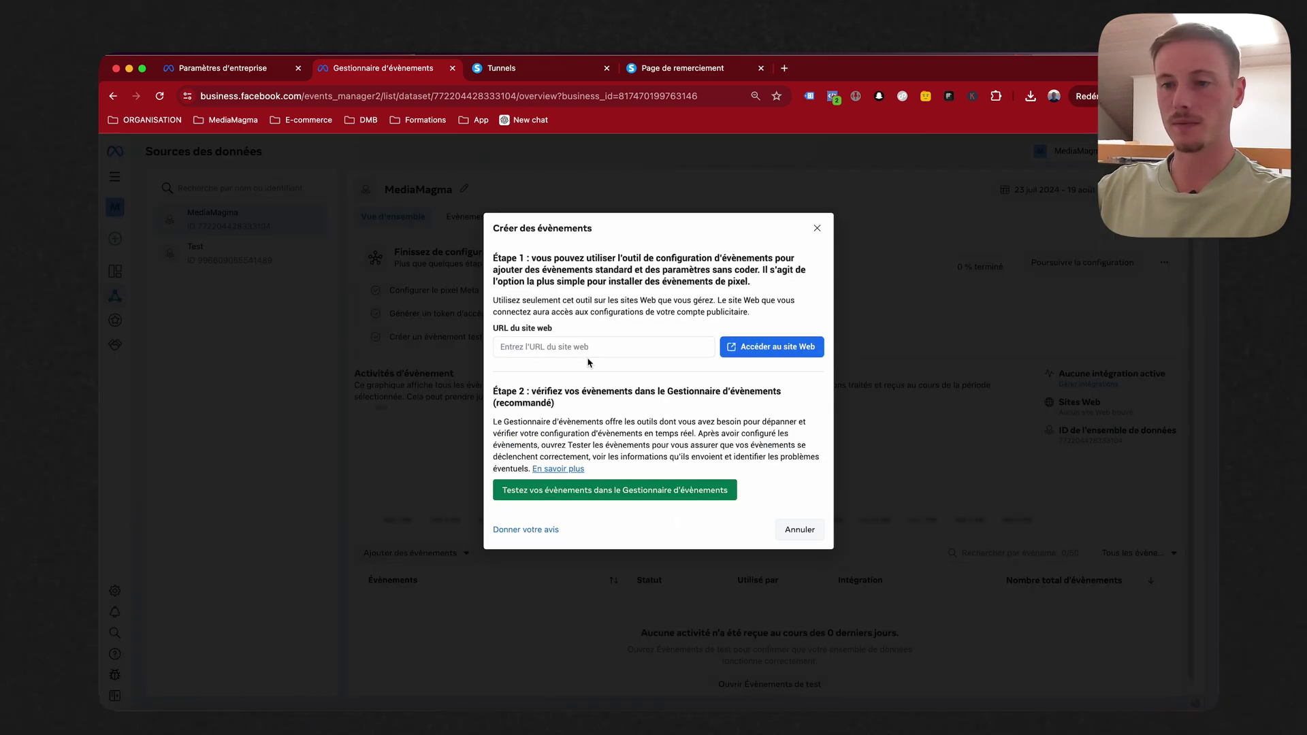
{"action": "left_click", "coordinate": [565, 346]}
Switch to the systeme.io funnel, view the live Popup page, and show the Bon de commande step's settings.
{"action": "left_click", "coordinate": [521, 68]}
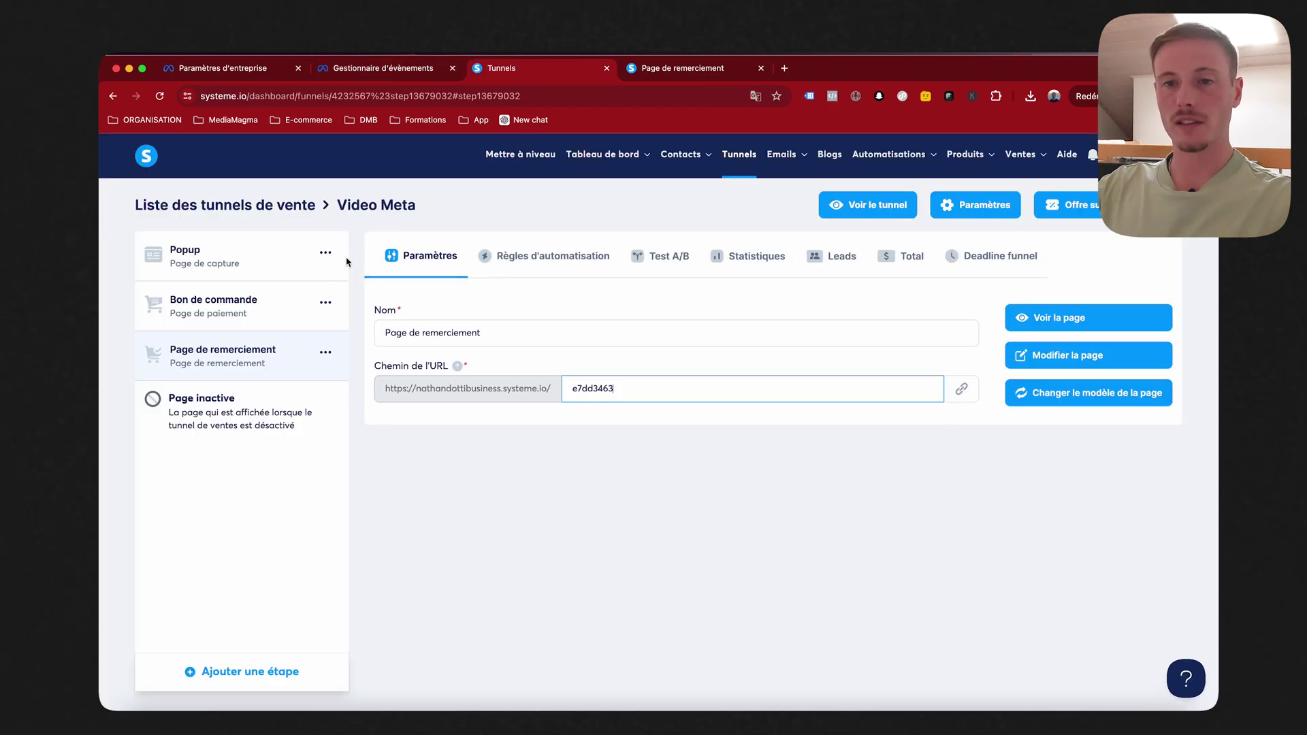
{"action": "left_click", "coordinate": [261, 265]}
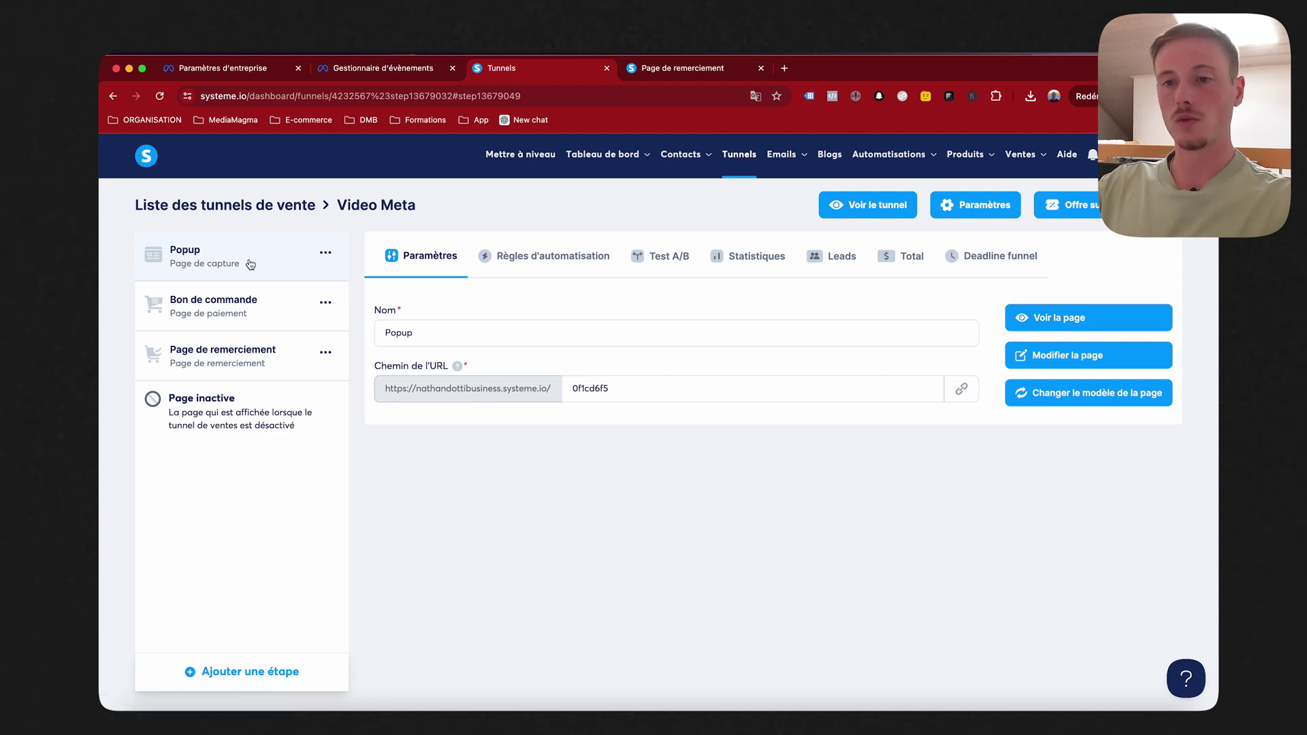
{"action": "left_click", "coordinate": [1019, 331]}
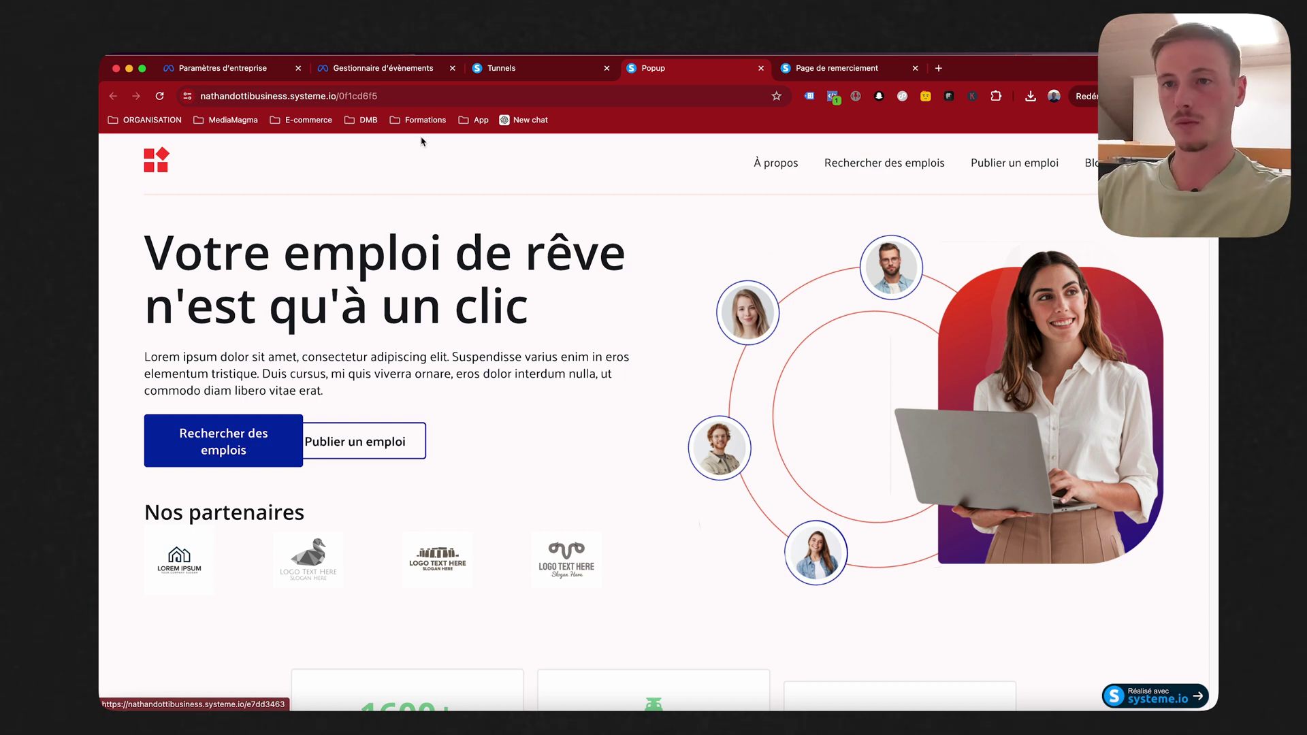
{"action": "left_click", "coordinate": [570, 68]}
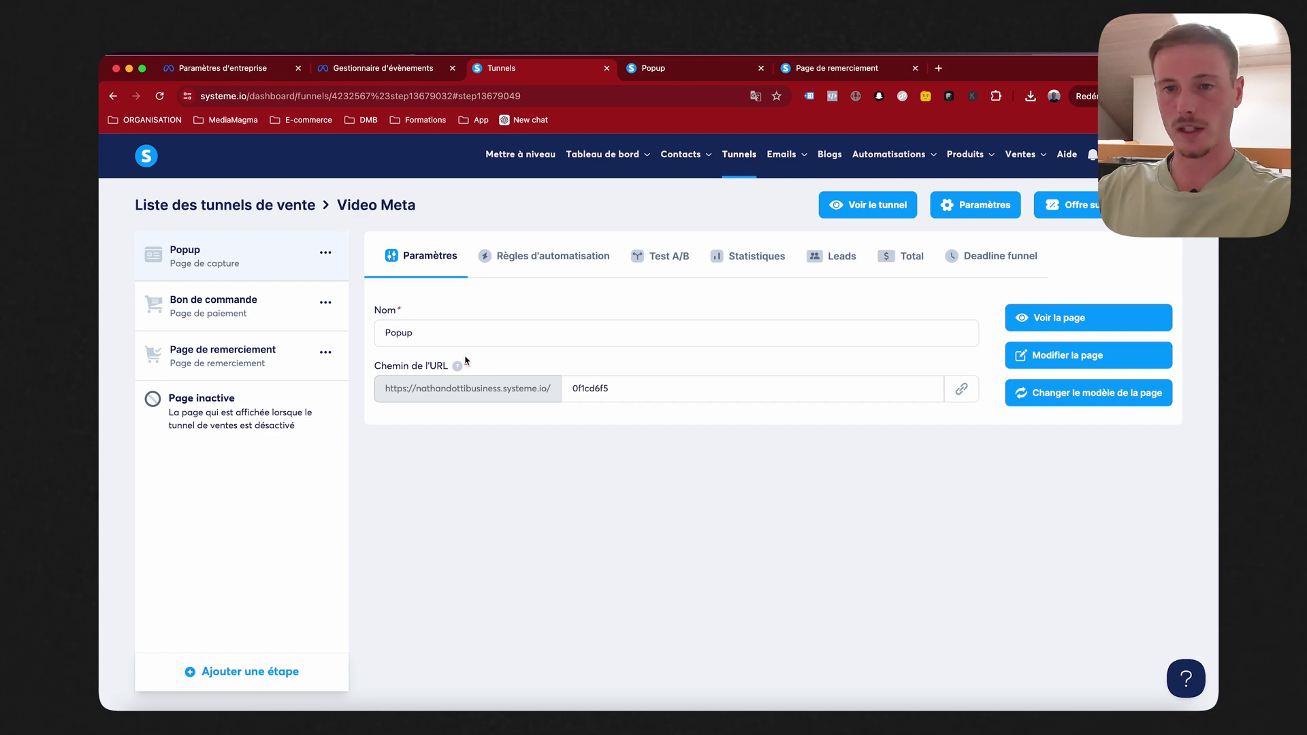
{"action": "left_click", "coordinate": [288, 324]}
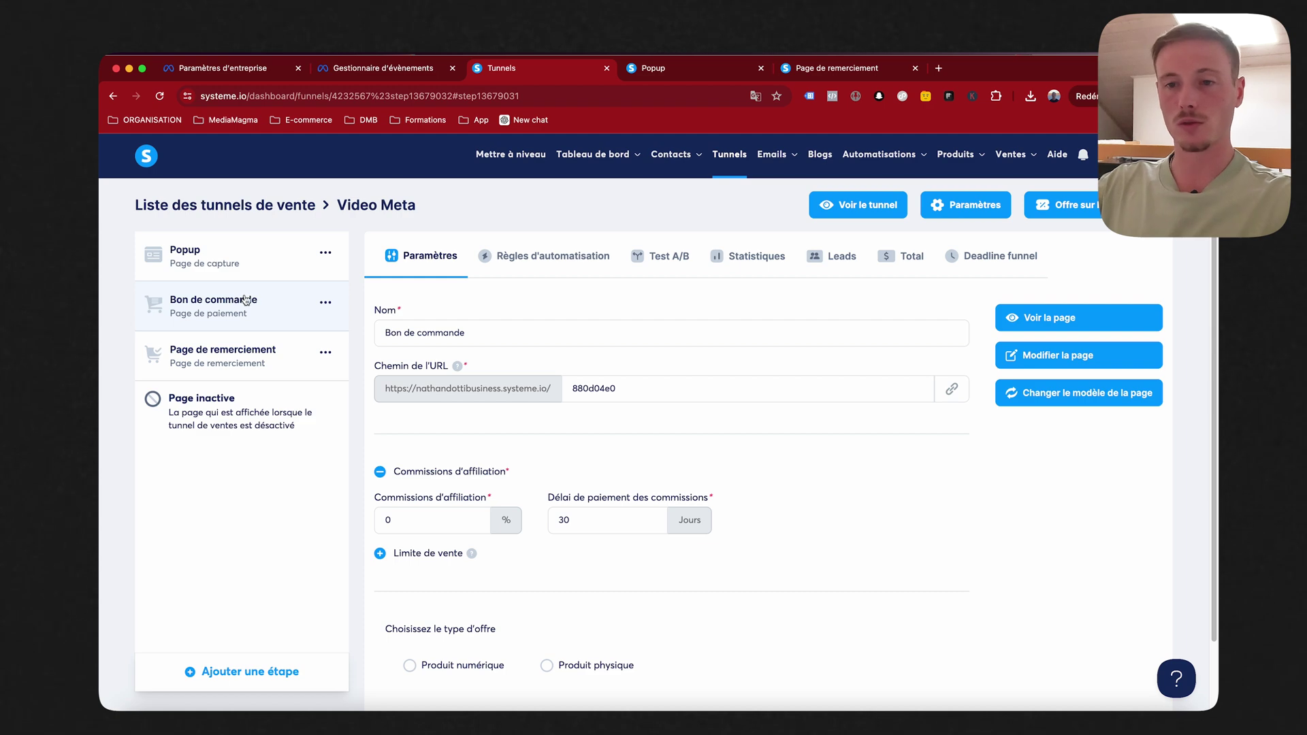
Copy the Bon de commande page's full URL, ending in 880d04e0, into the event setup's website URL and open that site.
{"action": "double_click", "coordinate": [589, 389]}
{"action": "key", "text": "super+c"}
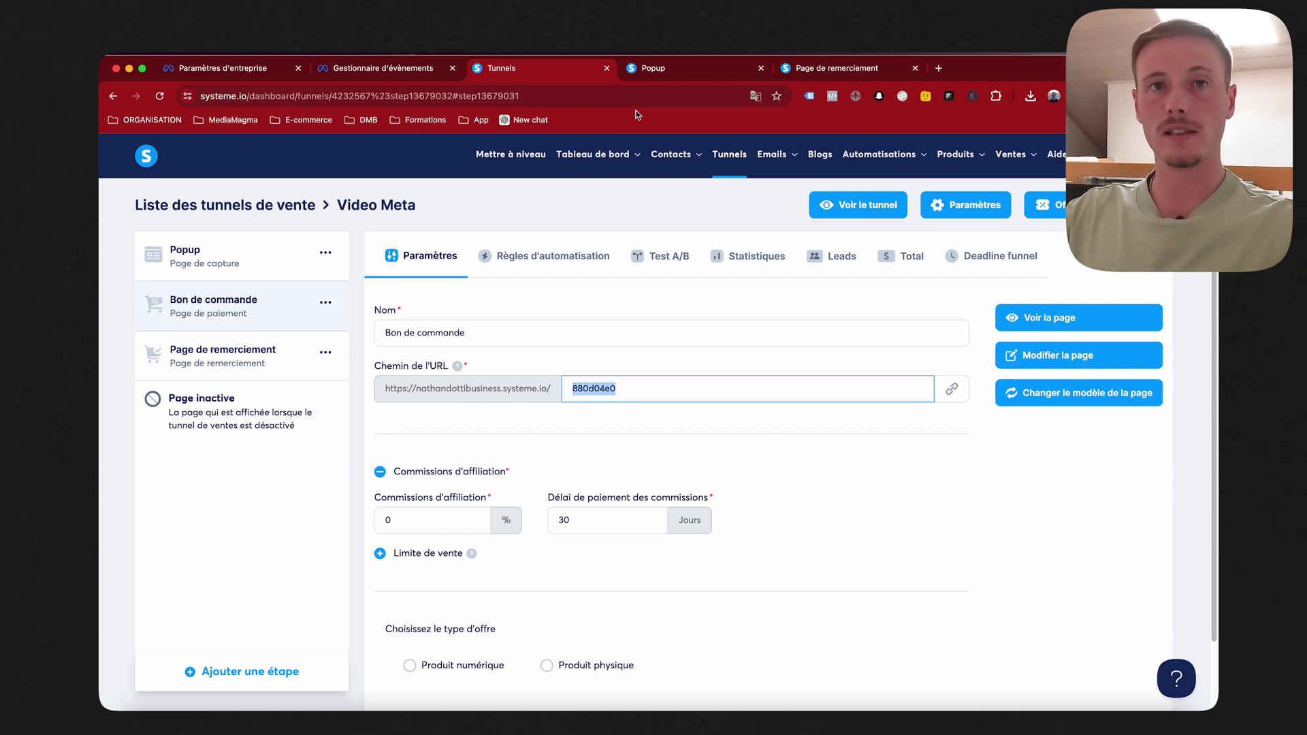
{"action": "left_click", "coordinate": [405, 68]}
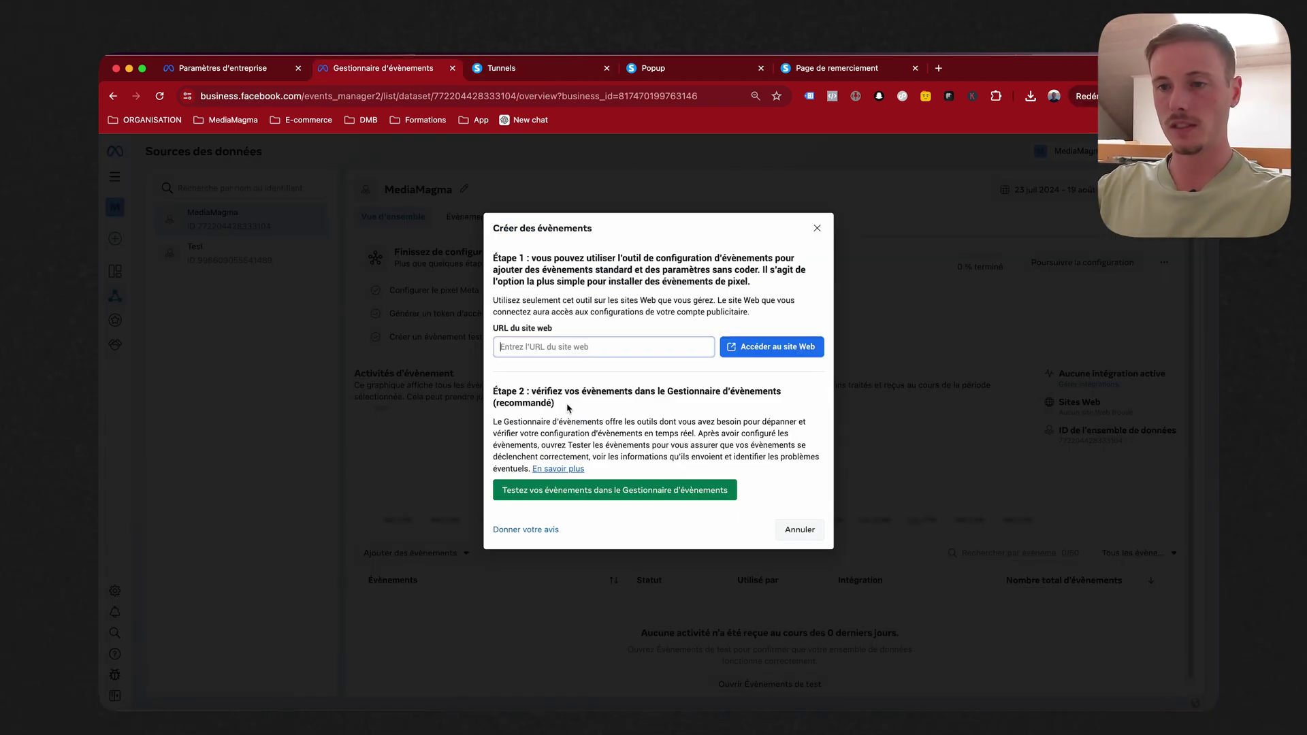
{"action": "key", "text": "super+v"}
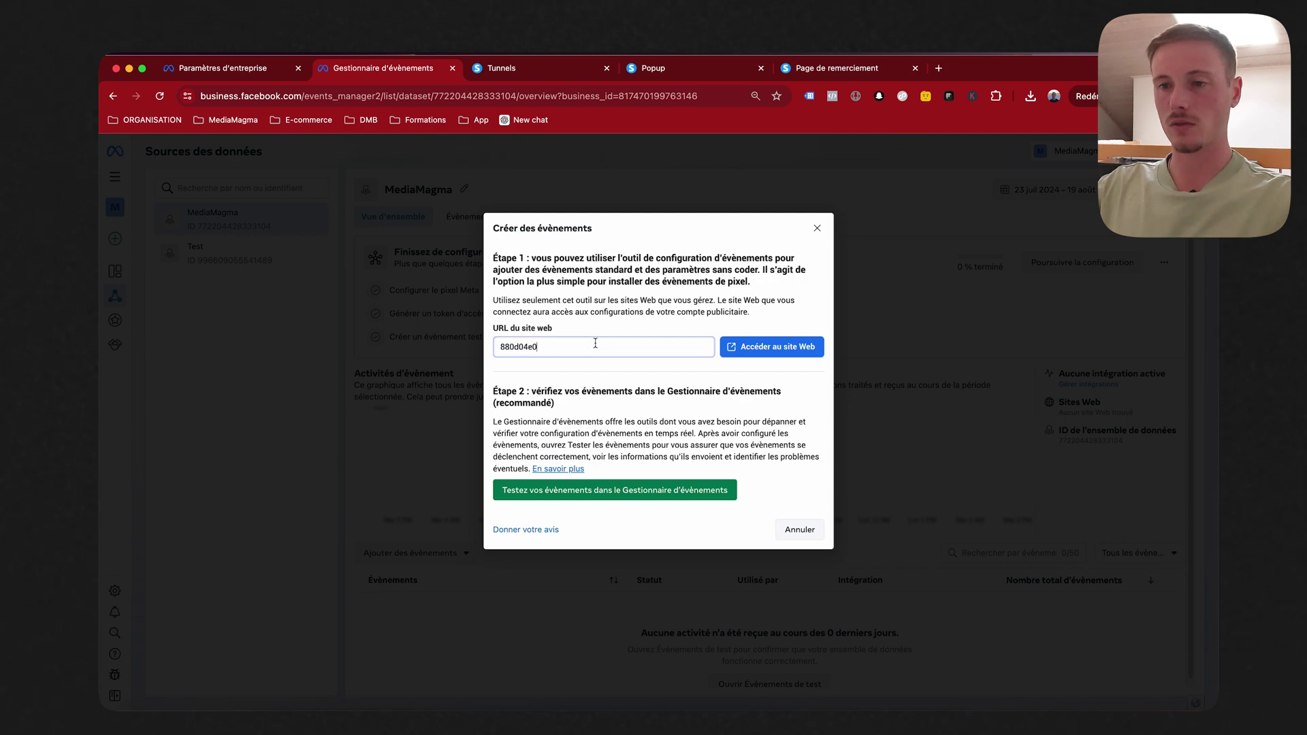
{"action": "left_click", "coordinate": [655, 68]}
{"action": "left_click", "coordinate": [502, 68]}
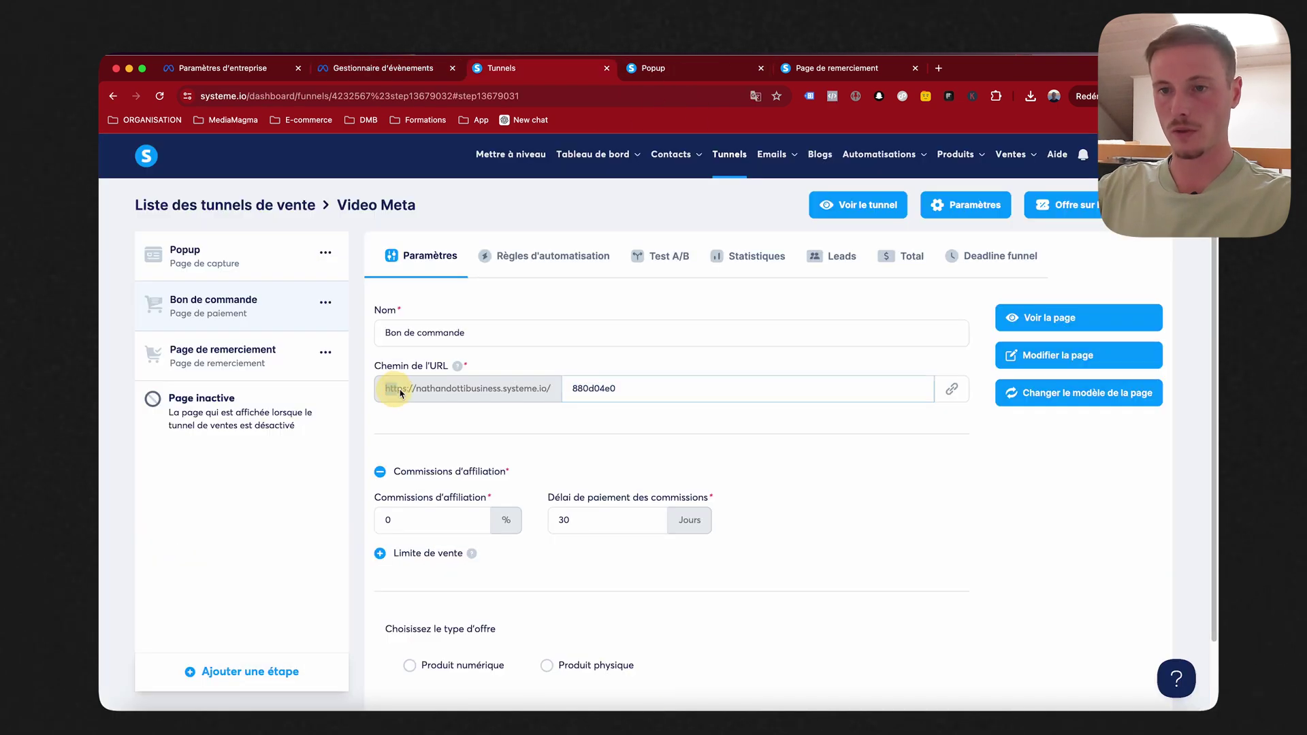
{"action": "key", "text": "ctrl+shift+Tab"}
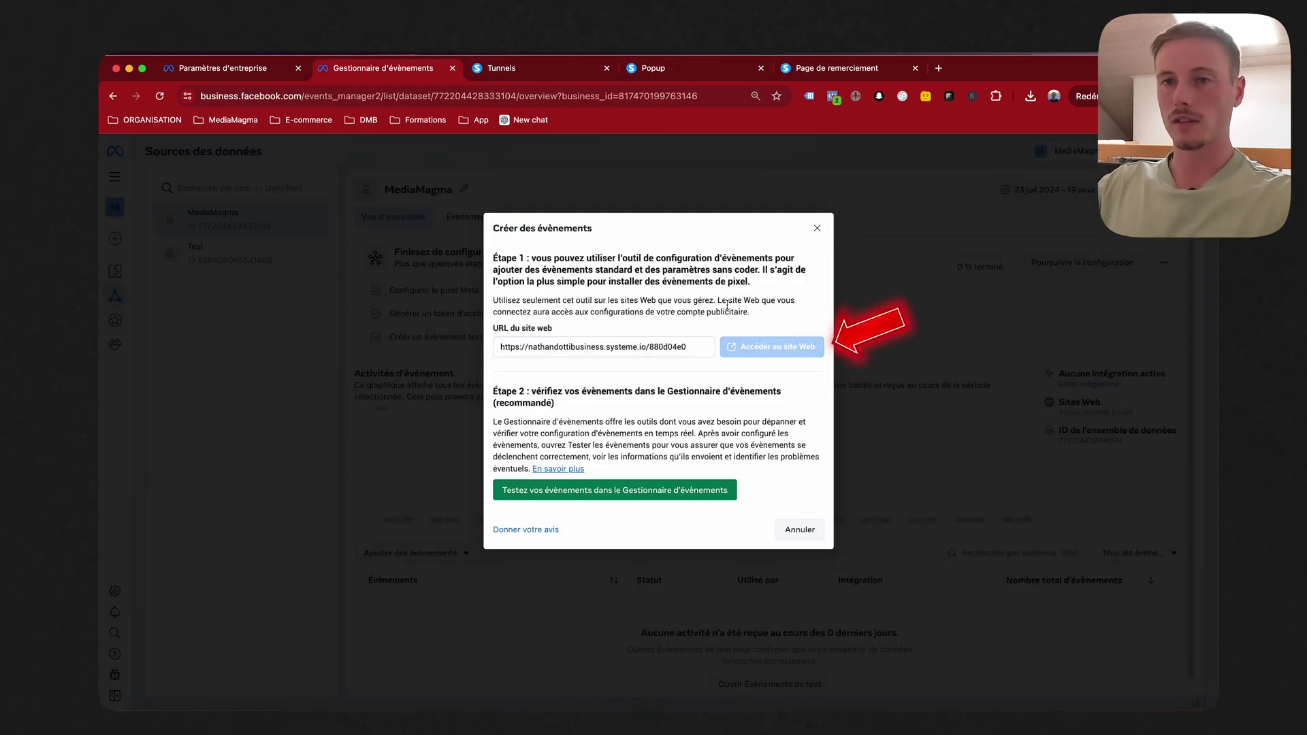
{"action": "left_click", "coordinate": [772, 347]}
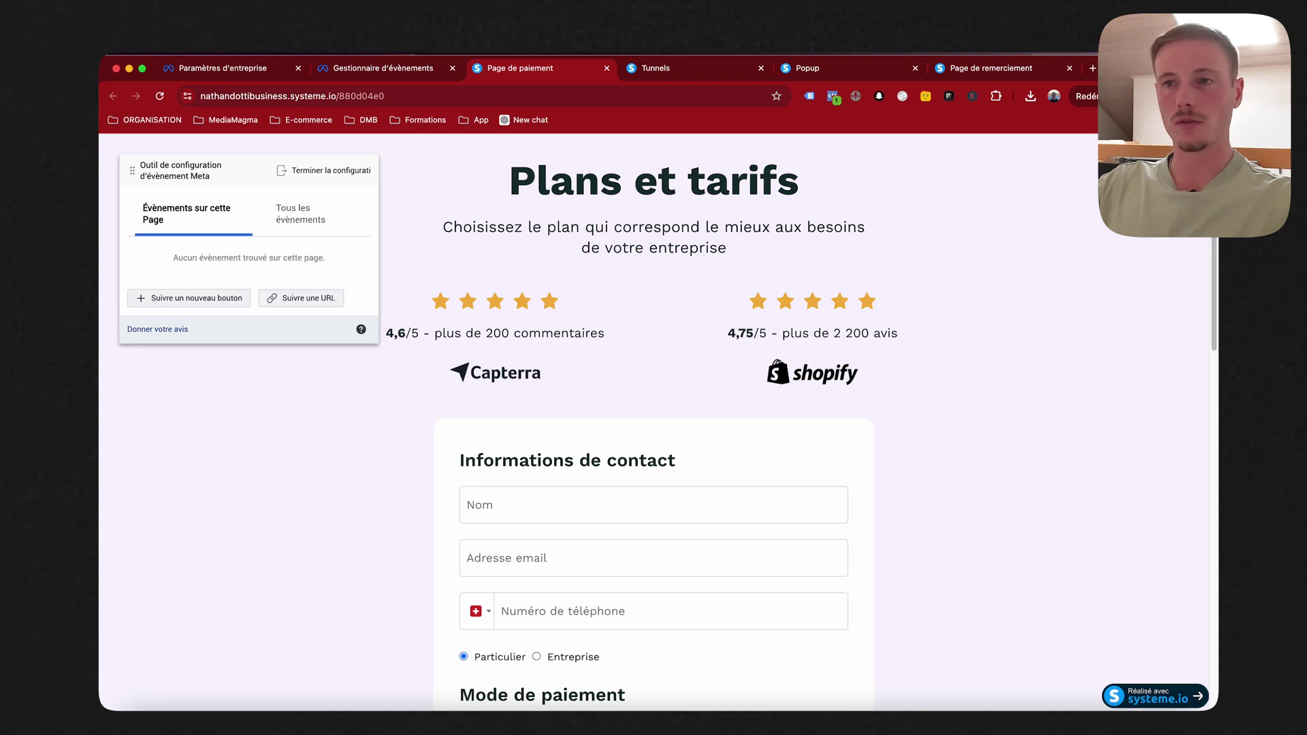
Track the payment page's URL as a Prospect event with the "L'URL est égale à" rule, without including the value, and confirm it.
{"action": "left_click", "coordinate": [656, 68]}
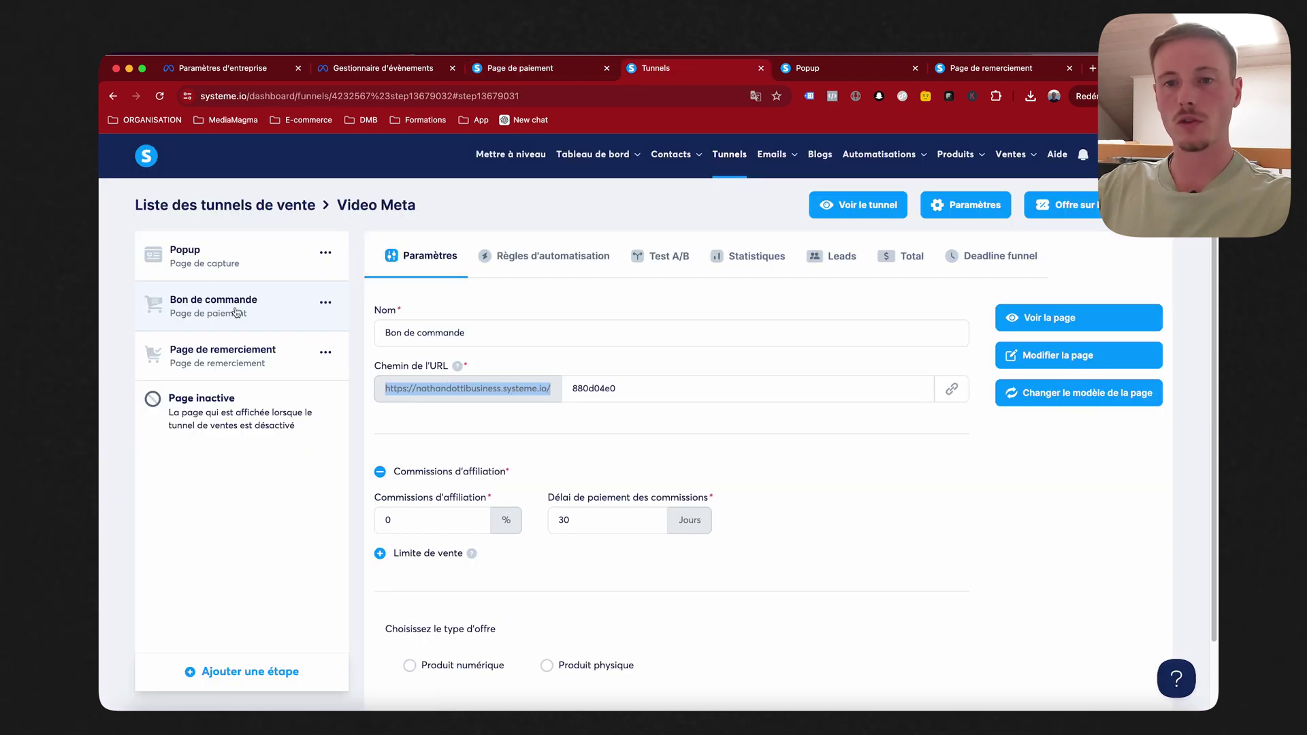
{"action": "left_click", "coordinate": [544, 72]}
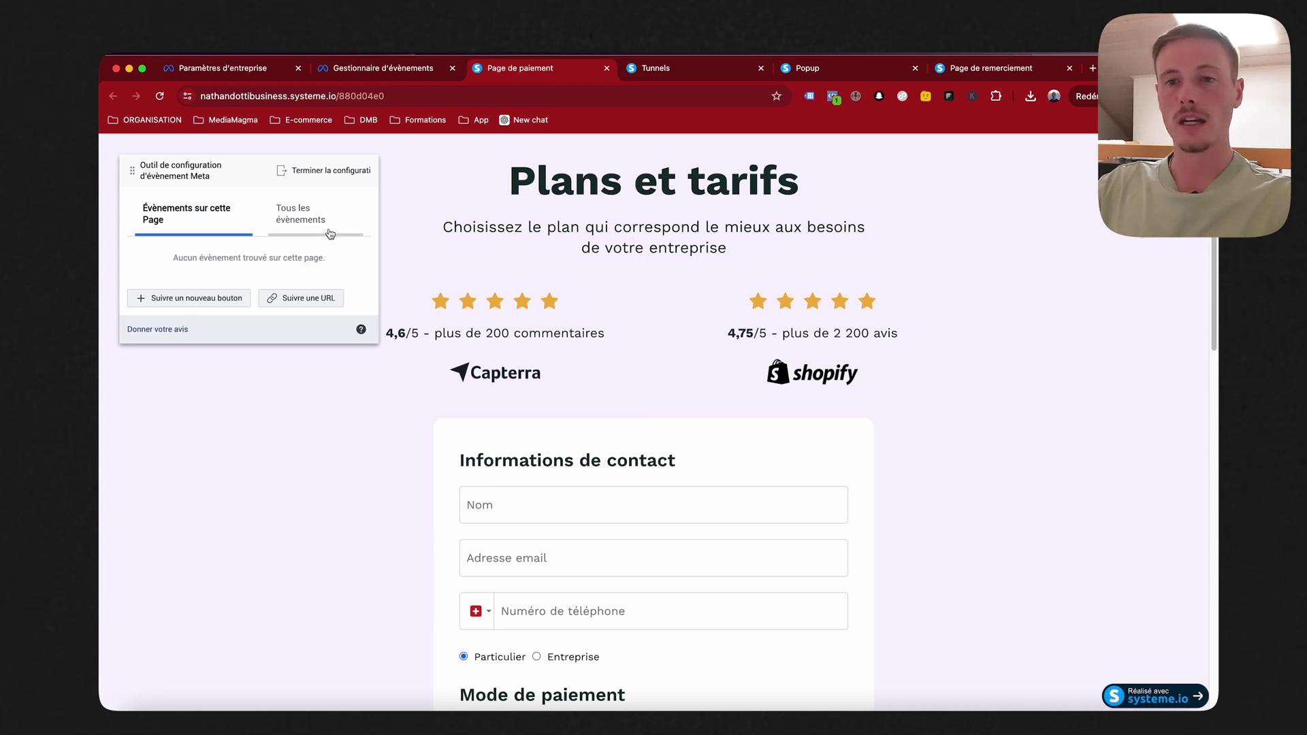
{"action": "left_click", "coordinate": [271, 300]}
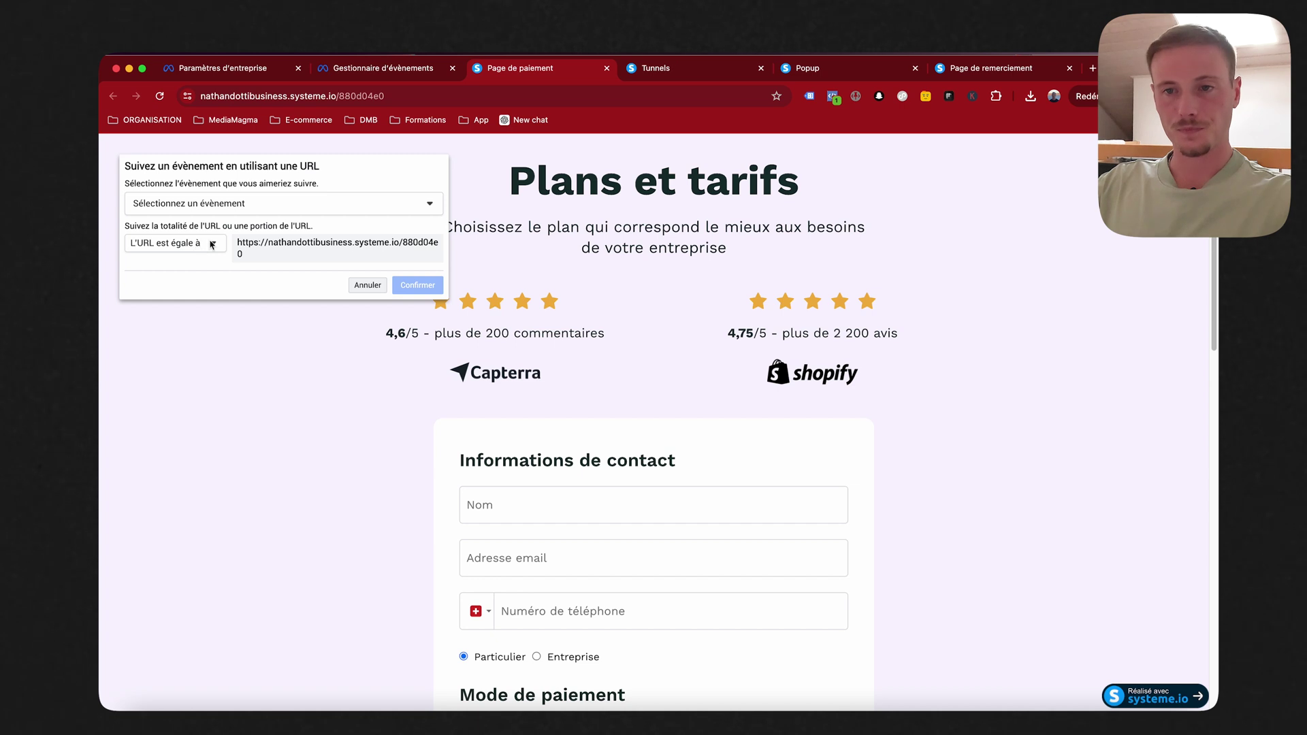
{"action": "double_click", "coordinate": [417, 243]}
{"action": "left_click", "coordinate": [398, 96]}
{"action": "double_click", "coordinate": [394, 96]}
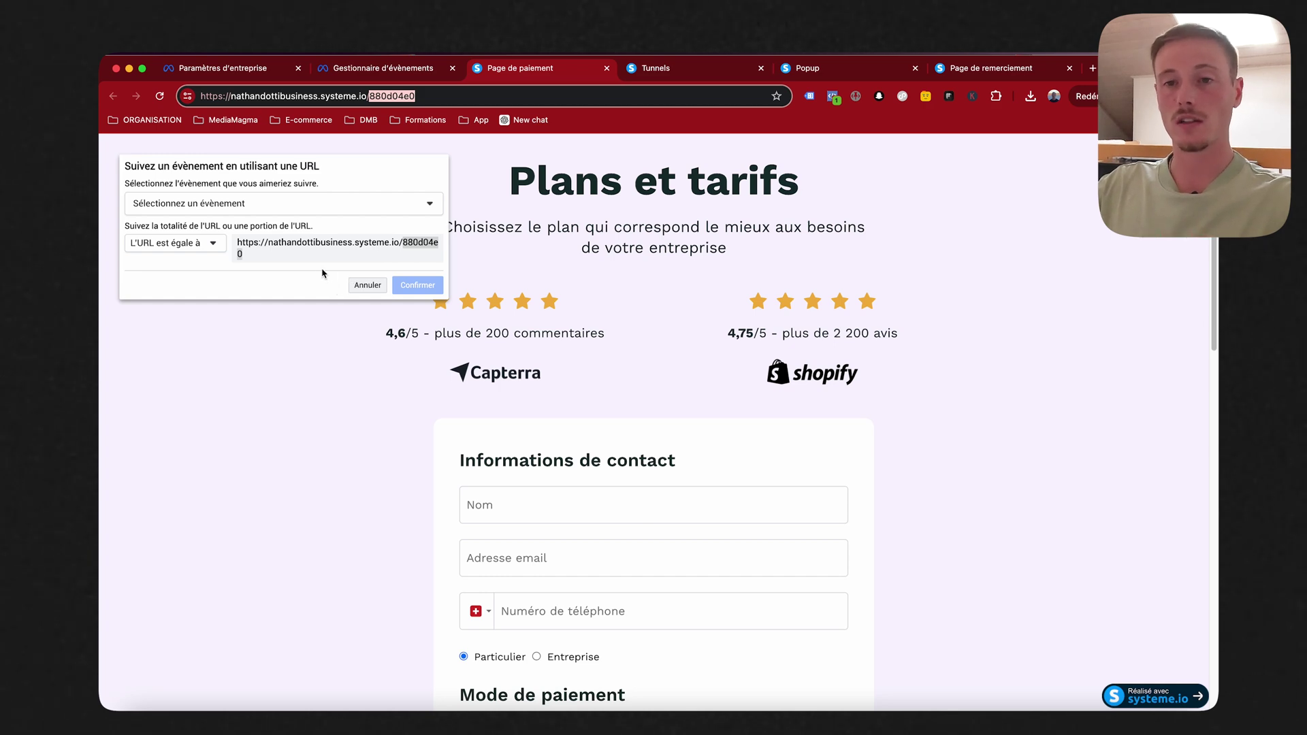
{"action": "left_click", "coordinate": [287, 204]}
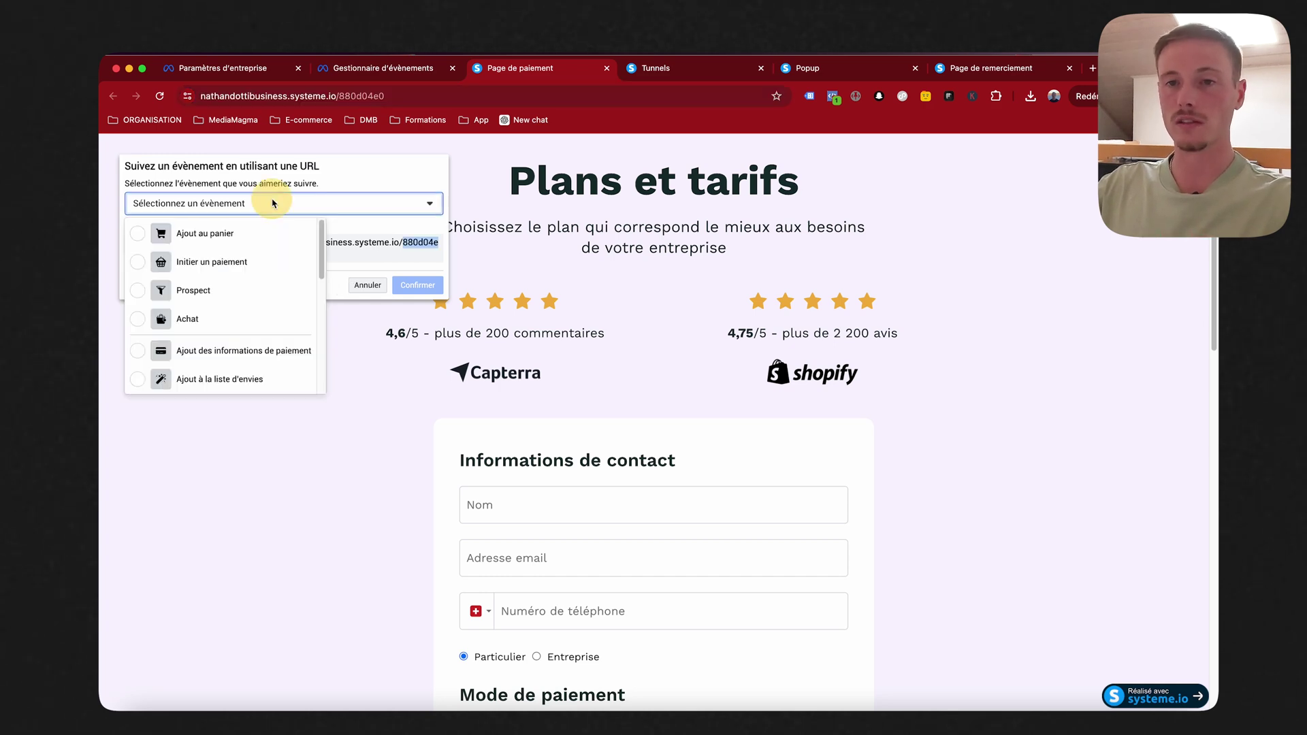
{"action": "left_click", "coordinate": [235, 291]}
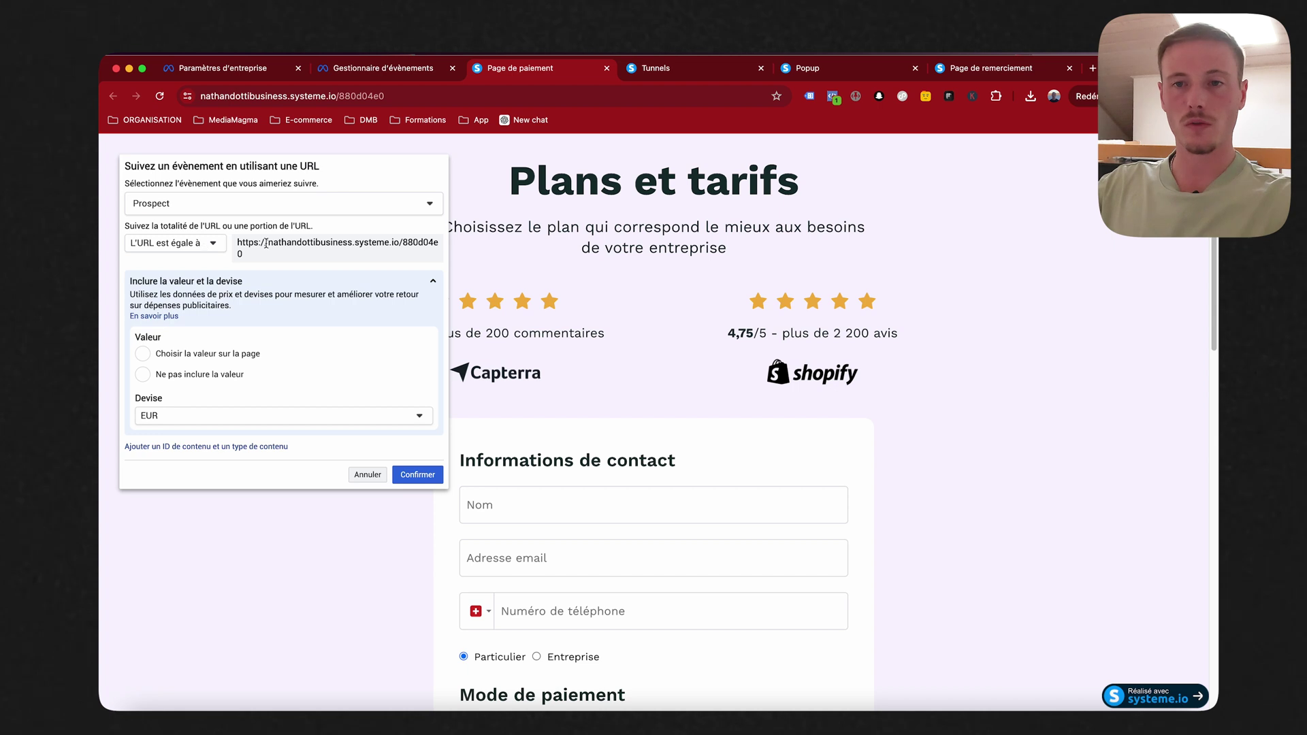
{"action": "left_click", "coordinate": [143, 377]}
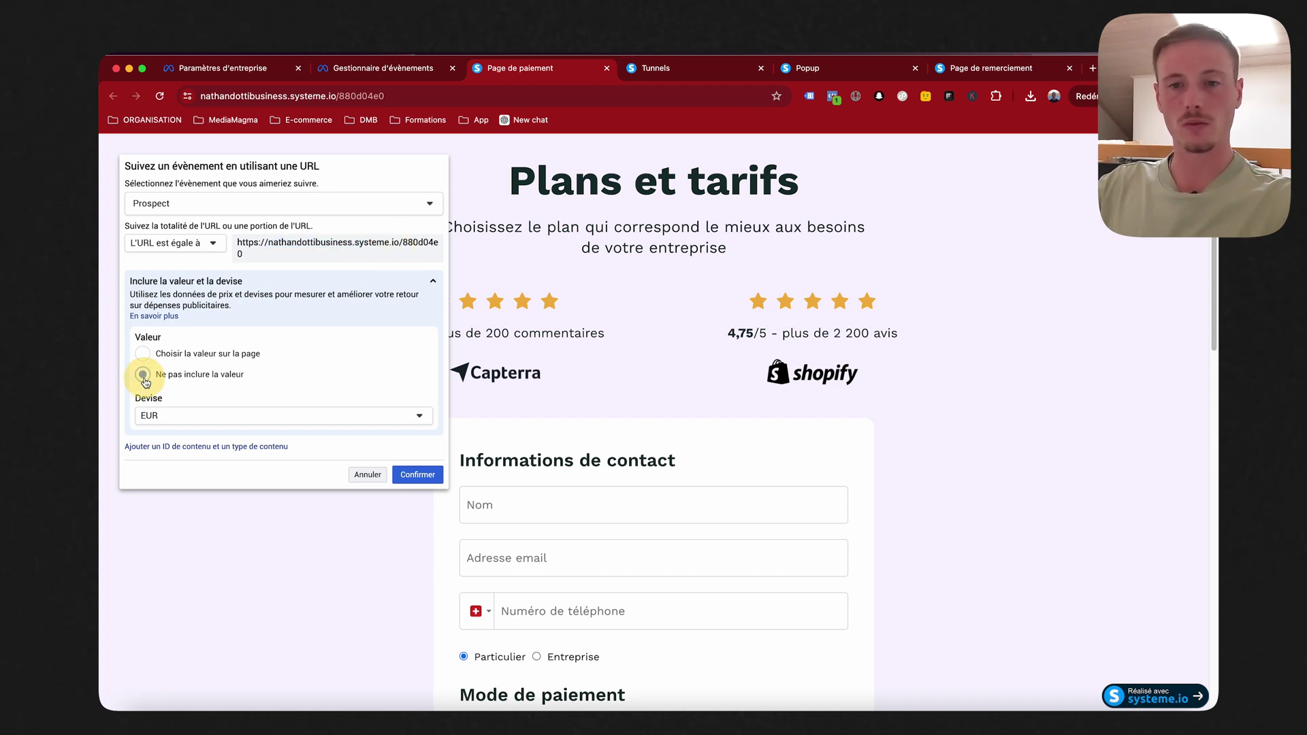
{"action": "left_click", "coordinate": [401, 474]}
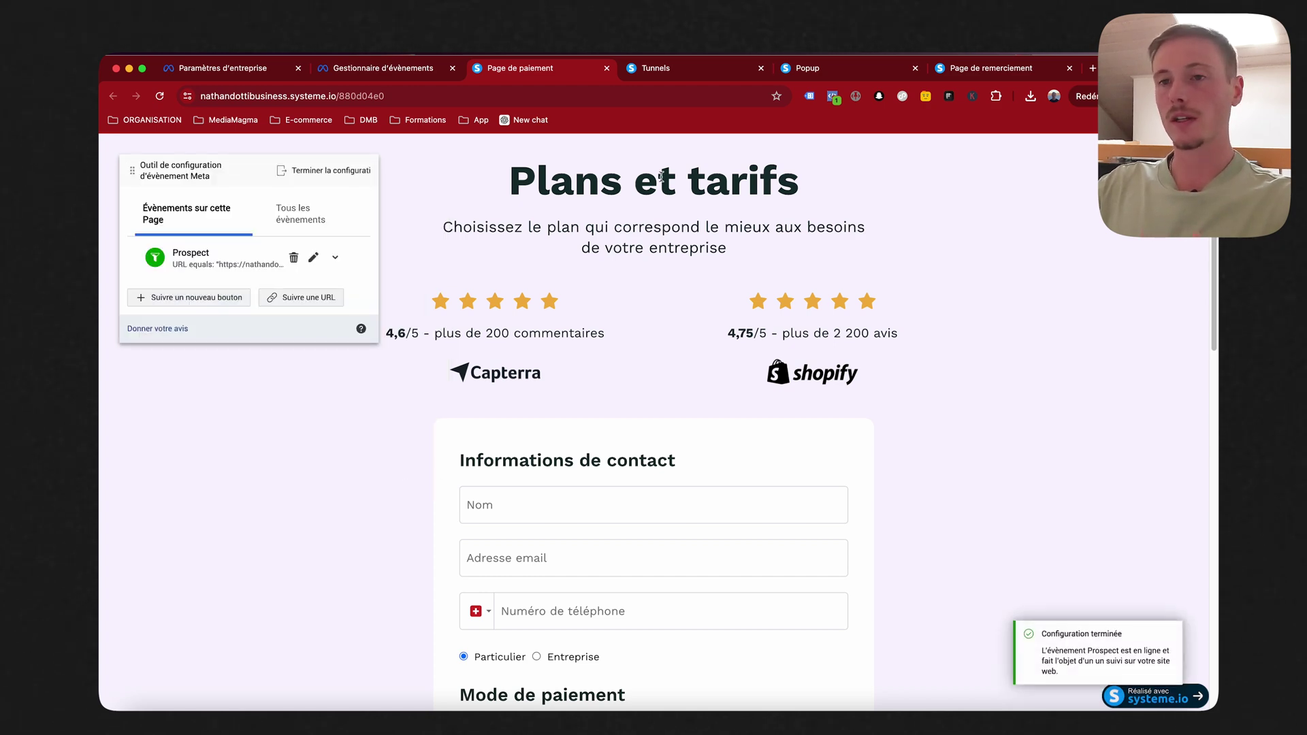
Examine the payment page's URL path and its order form.
{"action": "left_click", "coordinate": [479, 96]}
{"action": "double_click", "coordinate": [478, 96]}
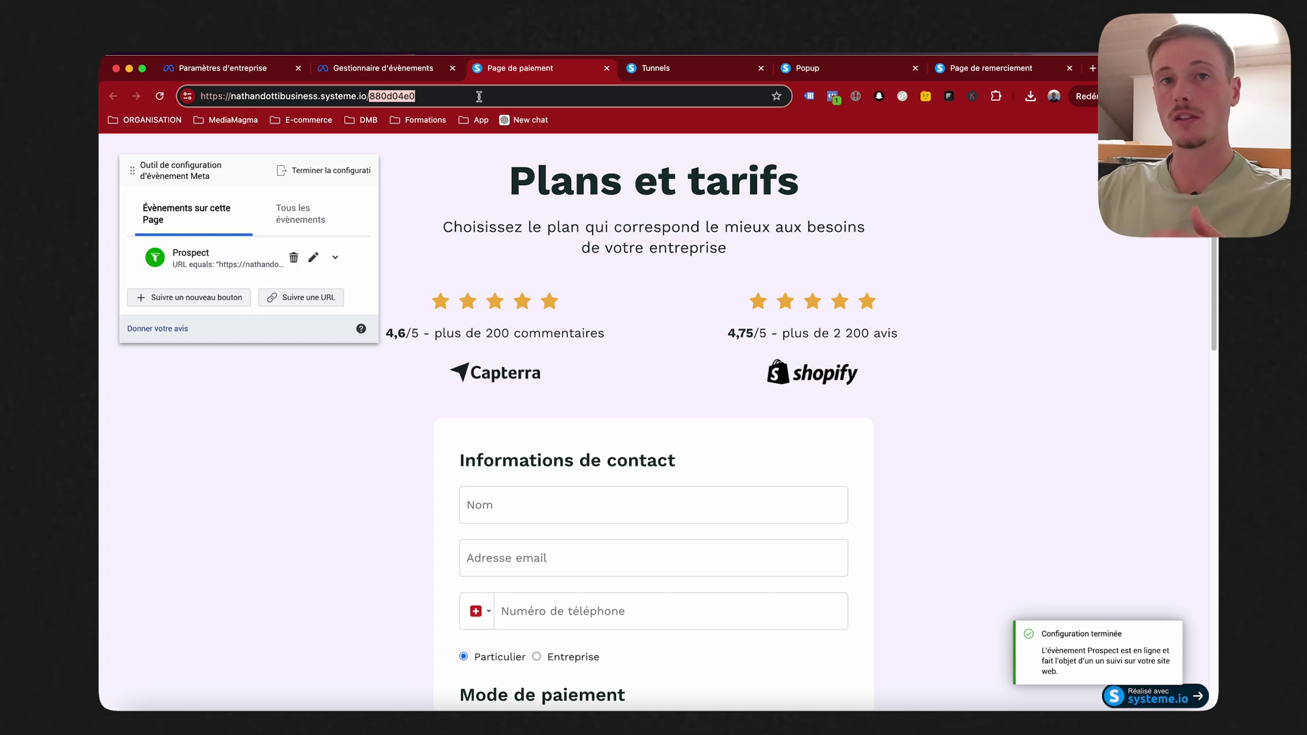
{"action": "scroll", "coordinate": [681, 463], "scroll_direction": "down", "scroll_amount": 2}
{"action": "scroll", "coordinate": [715, 409], "scroll_direction": "up", "scroll_amount": 3}
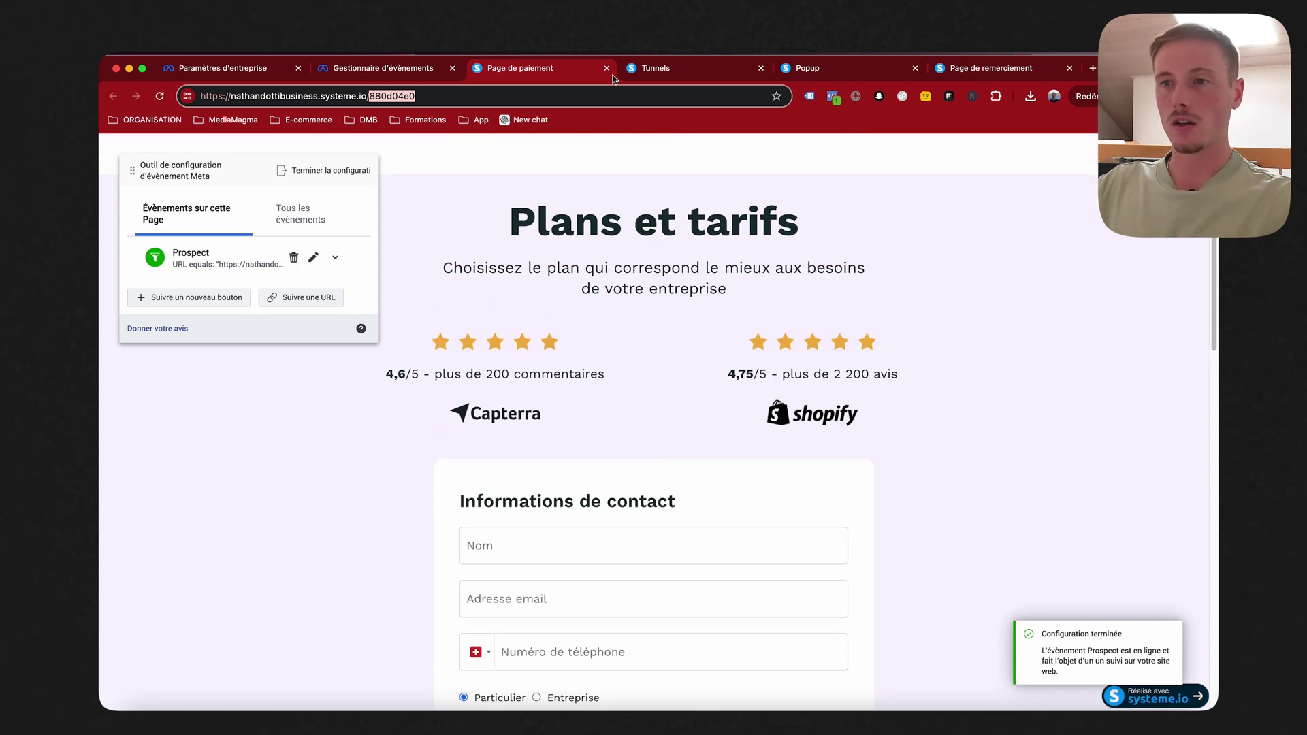
{"action": "scroll", "coordinate": [712, 392], "scroll_direction": "down", "scroll_amount": 1}
{"action": "scroll", "coordinate": [713, 392], "scroll_direction": "down", "scroll_amount": 4}
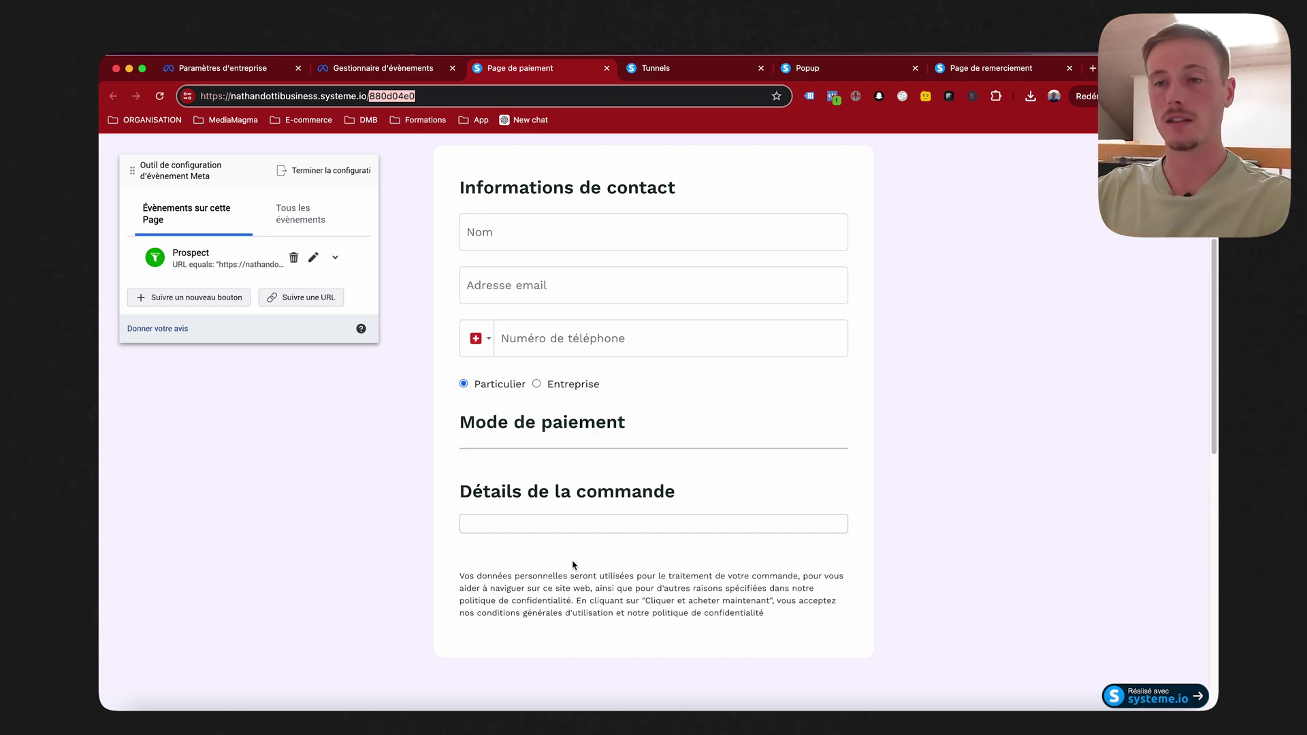
Open the live Page de remerciement from the funnel and copy its full URL.
{"action": "left_click", "coordinate": [718, 72]}
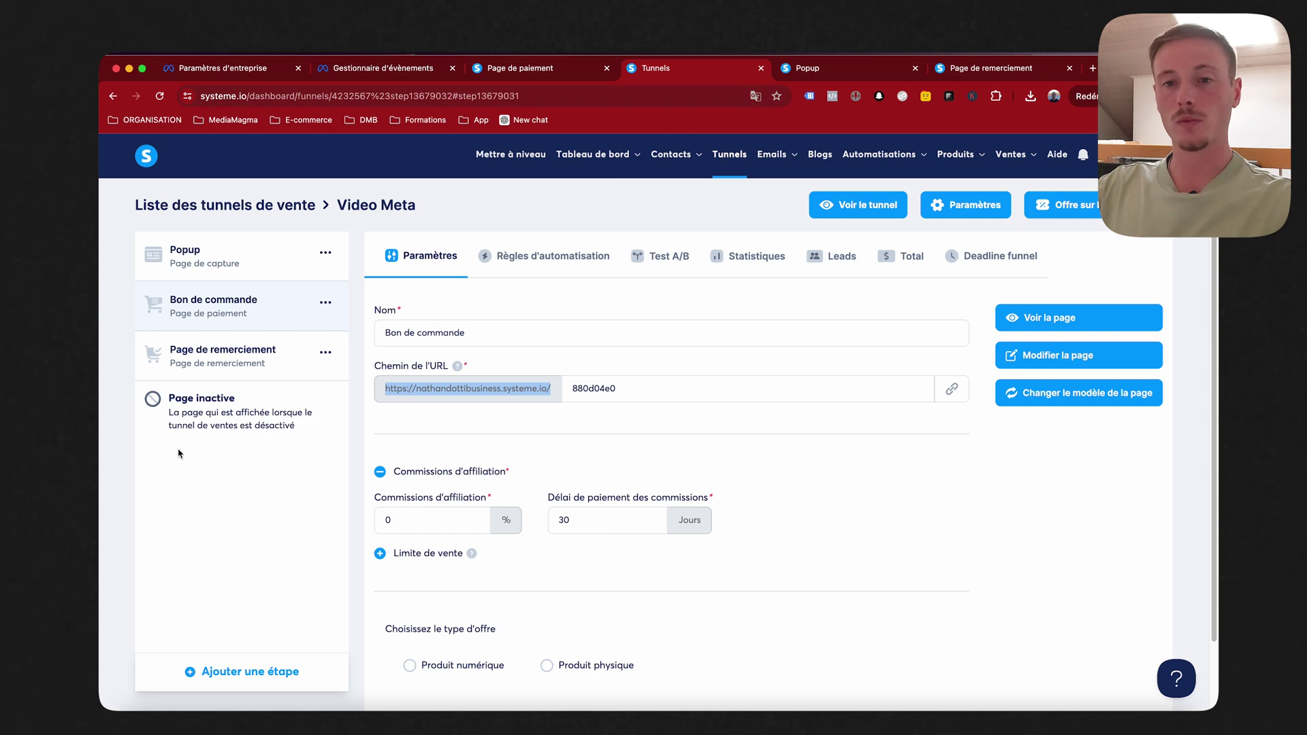
{"action": "left_click", "coordinate": [247, 348]}
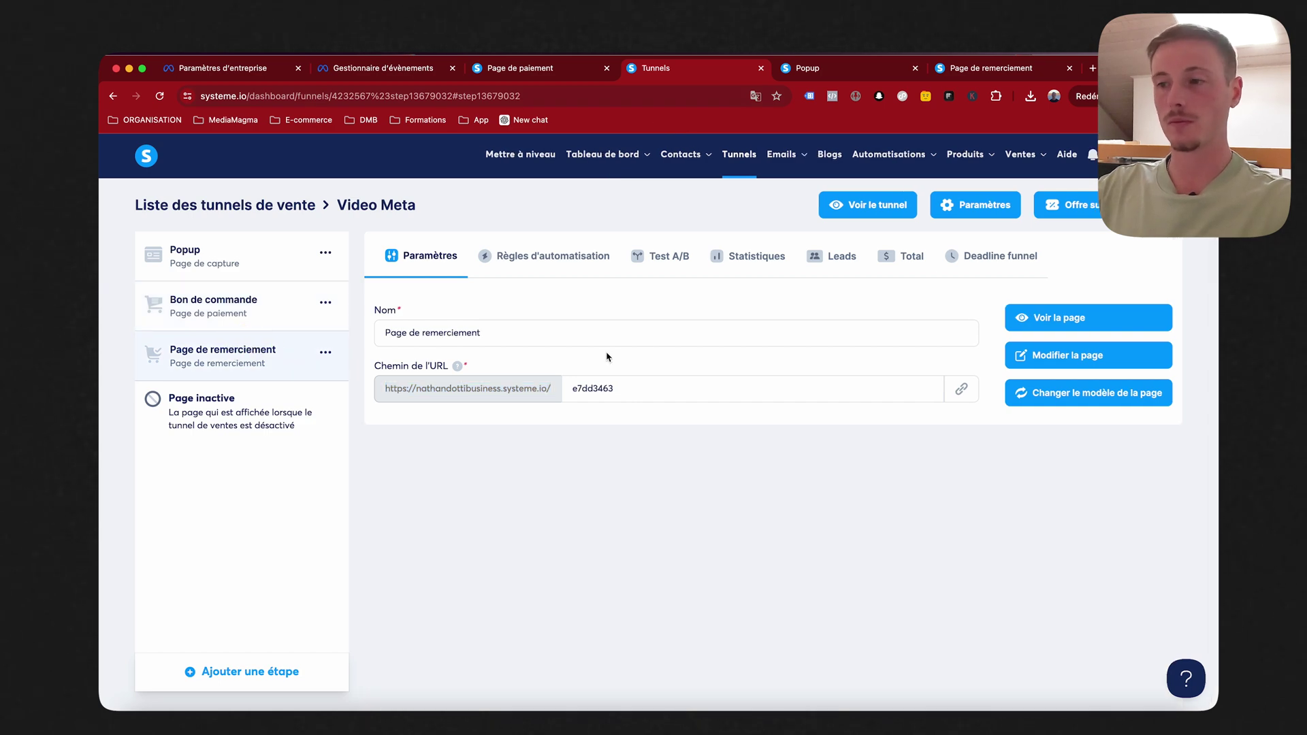
{"action": "left_click", "coordinate": [1063, 320]}
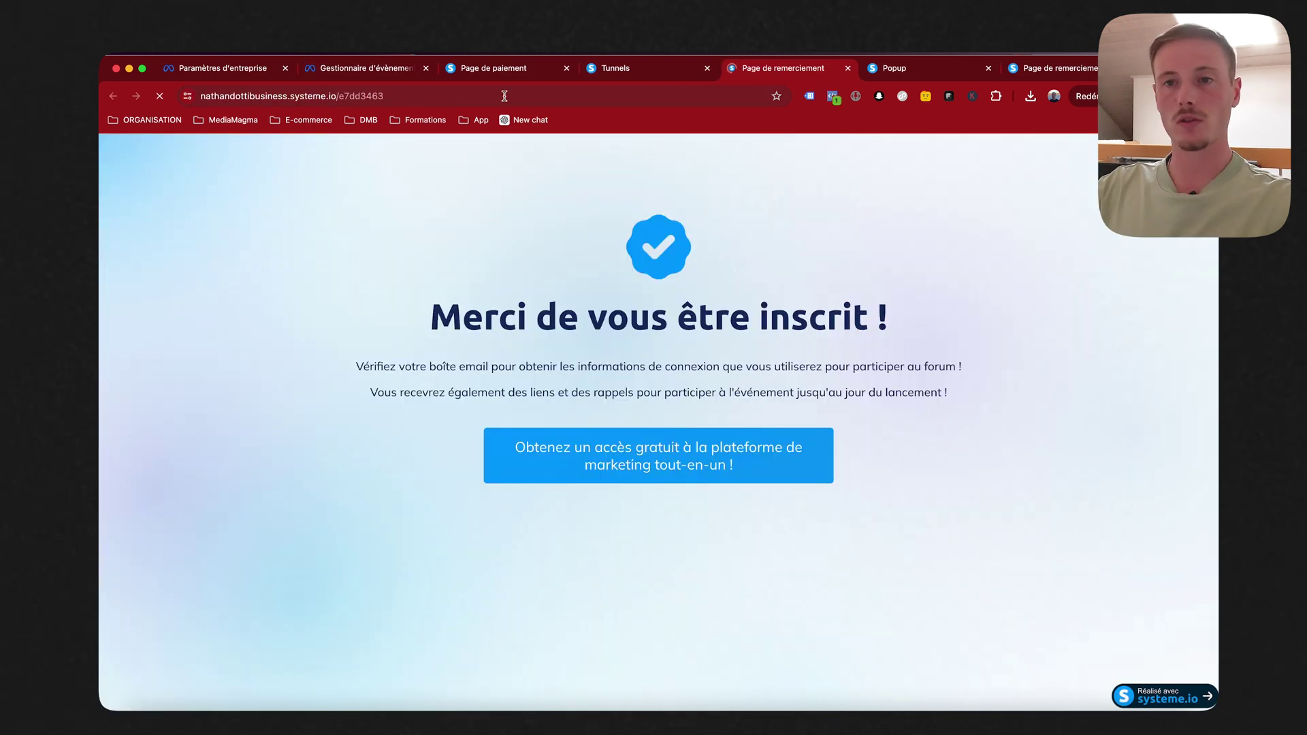
{"action": "left_click_drag", "start_coordinate": [497, 275], "coordinate": [937, 513]}
{"action": "left_click", "coordinate": [941, 519]}
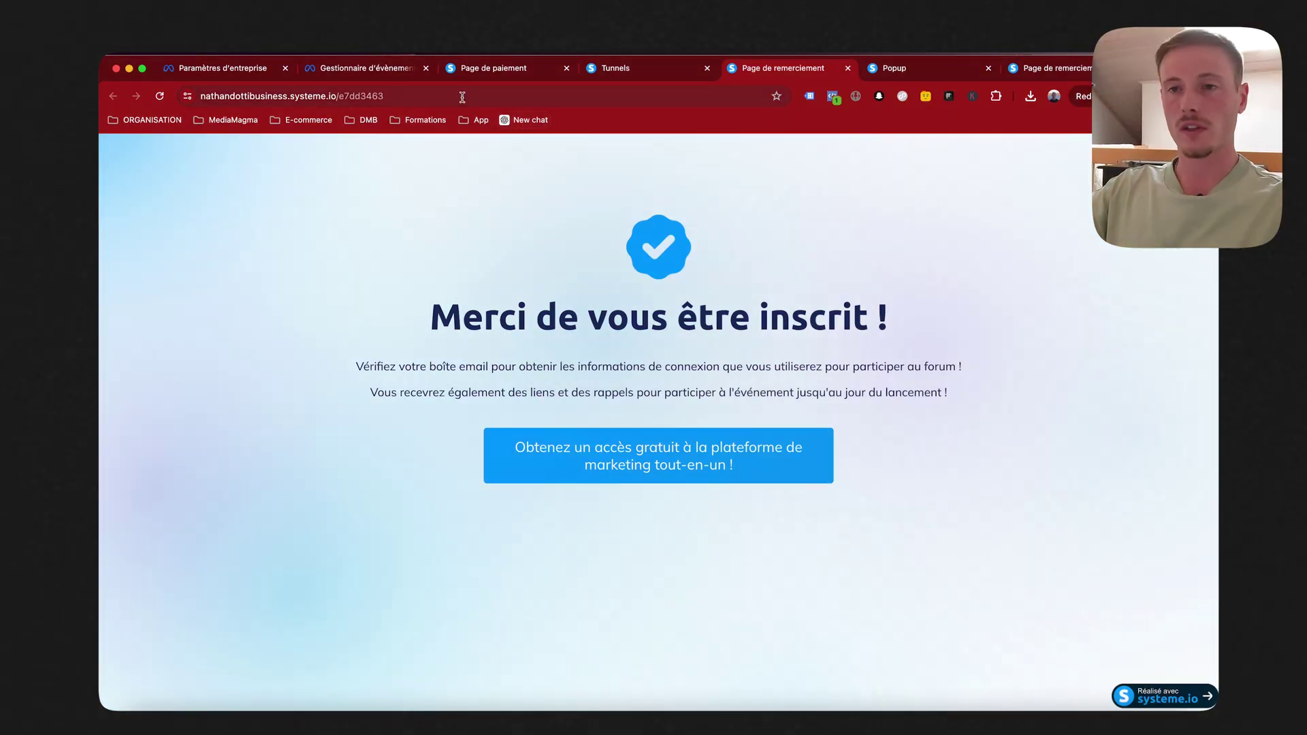
{"action": "left_click", "coordinate": [462, 97]}
{"action": "key", "text": "ctrl+c"}
{"action": "double_click", "coordinate": [462, 97]}
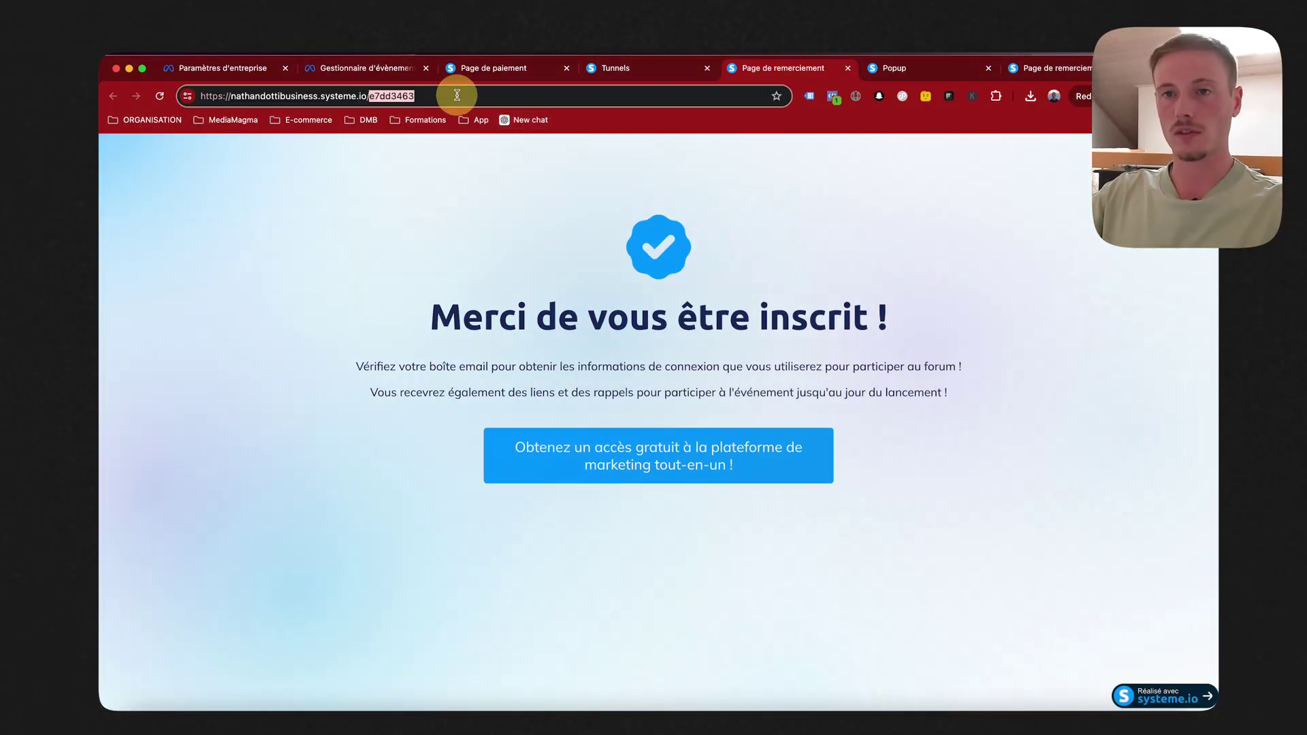
Finish the event setup on the Page de paiement and close that page.
{"action": "left_click", "coordinate": [491, 68]}
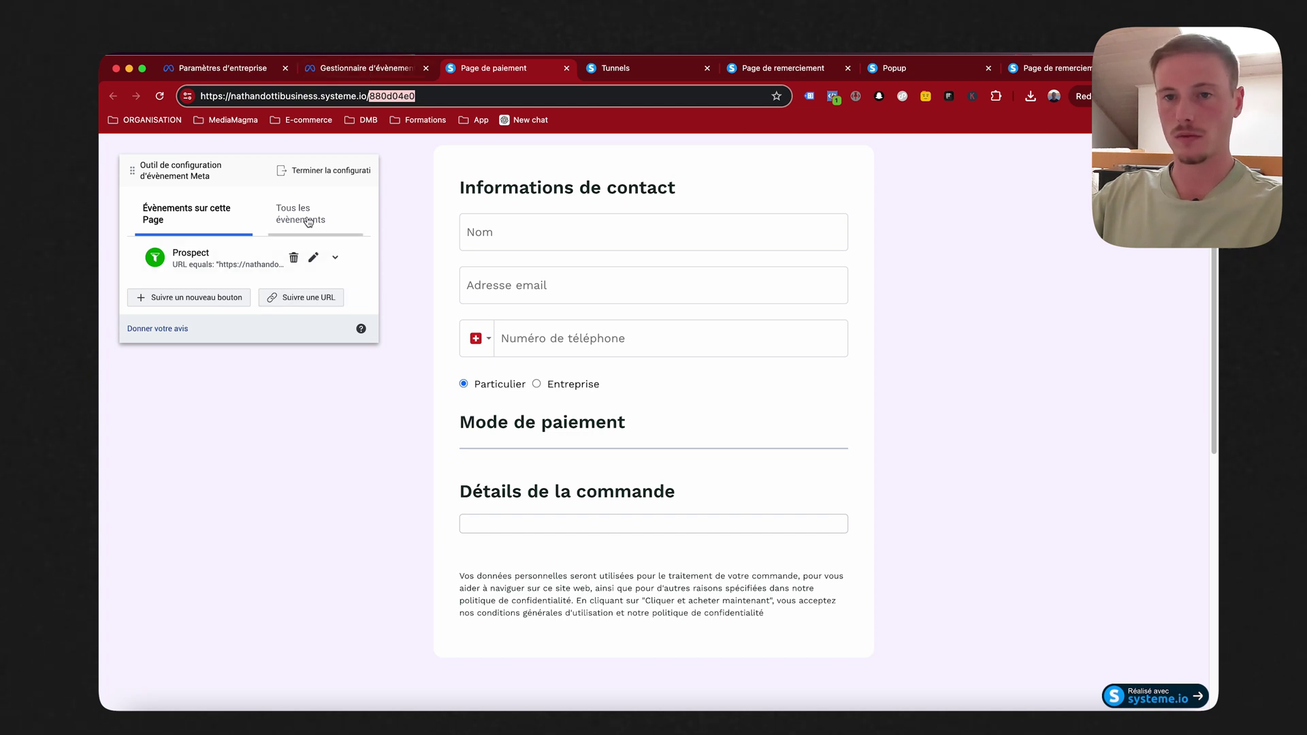
{"action": "left_click", "coordinate": [343, 171]}
{"action": "left_click", "coordinate": [814, 576]}
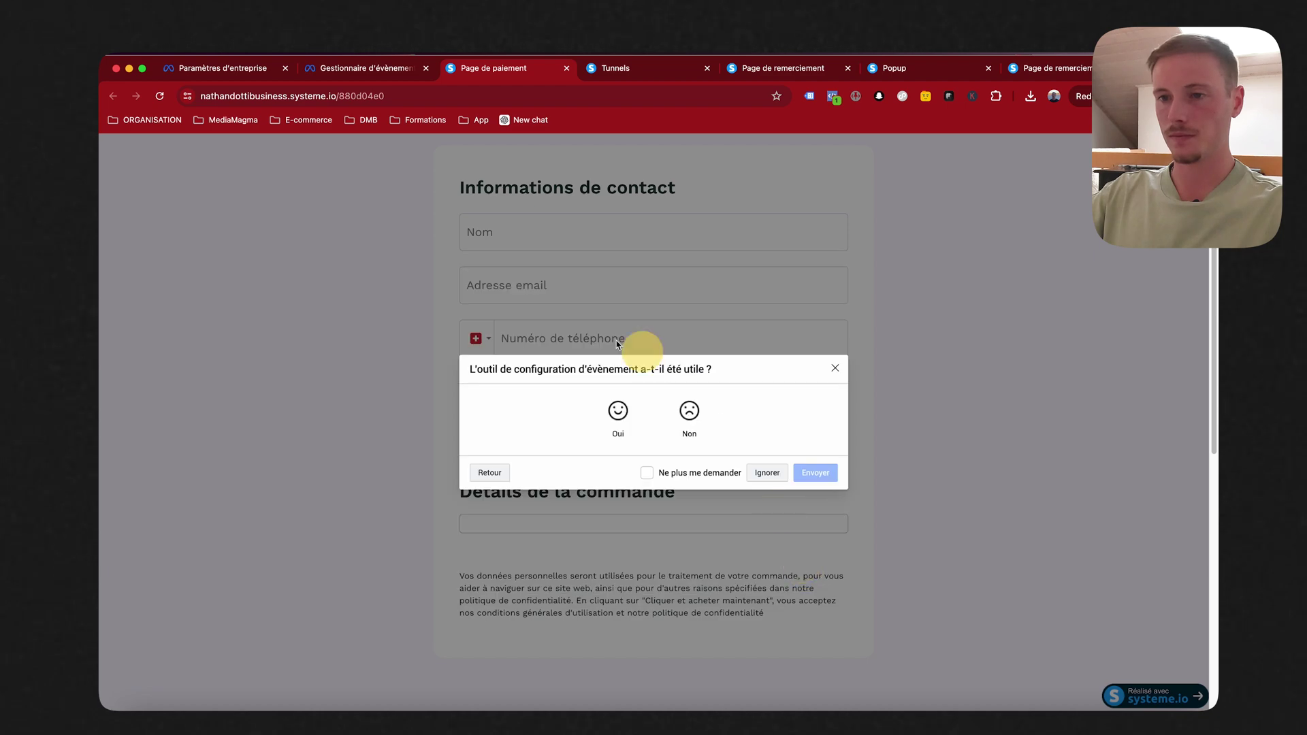
{"action": "key", "text": "super+w"}
Start another Meta Pixel integration for the MediaMagma dataset in the Events Manager, choosing the event setup tool as the connection method.
{"action": "left_click", "coordinate": [373, 67]}
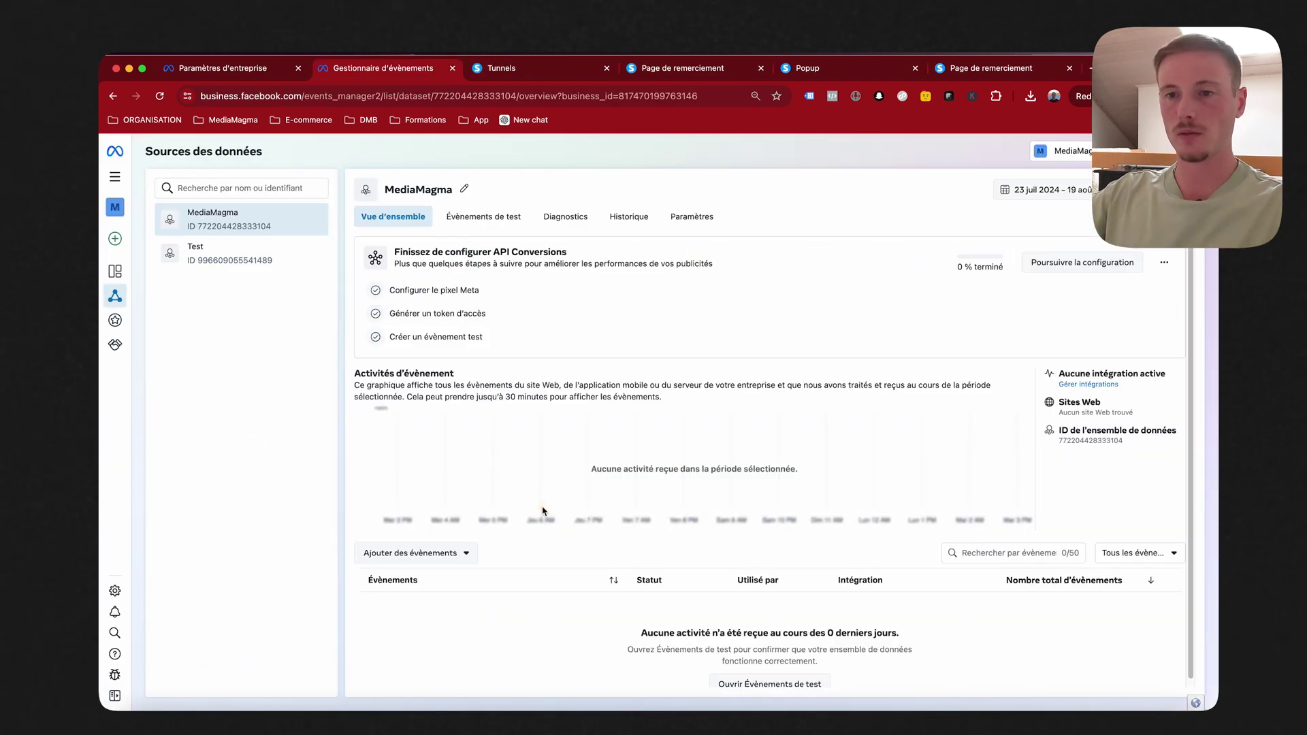
{"action": "left_click", "coordinate": [414, 553]}
{"action": "left_click", "coordinate": [431, 638]}
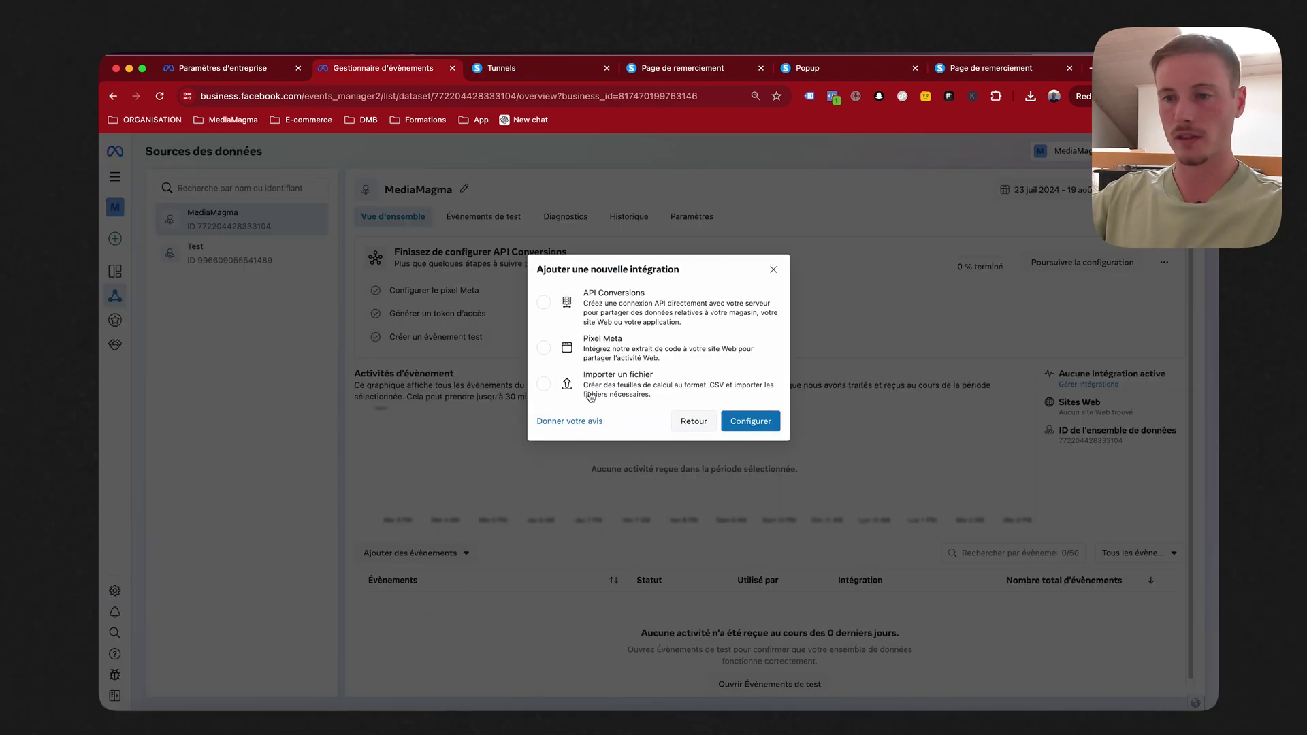
{"action": "left_click", "coordinate": [614, 353]}
{"action": "left_click", "coordinate": [751, 421]}
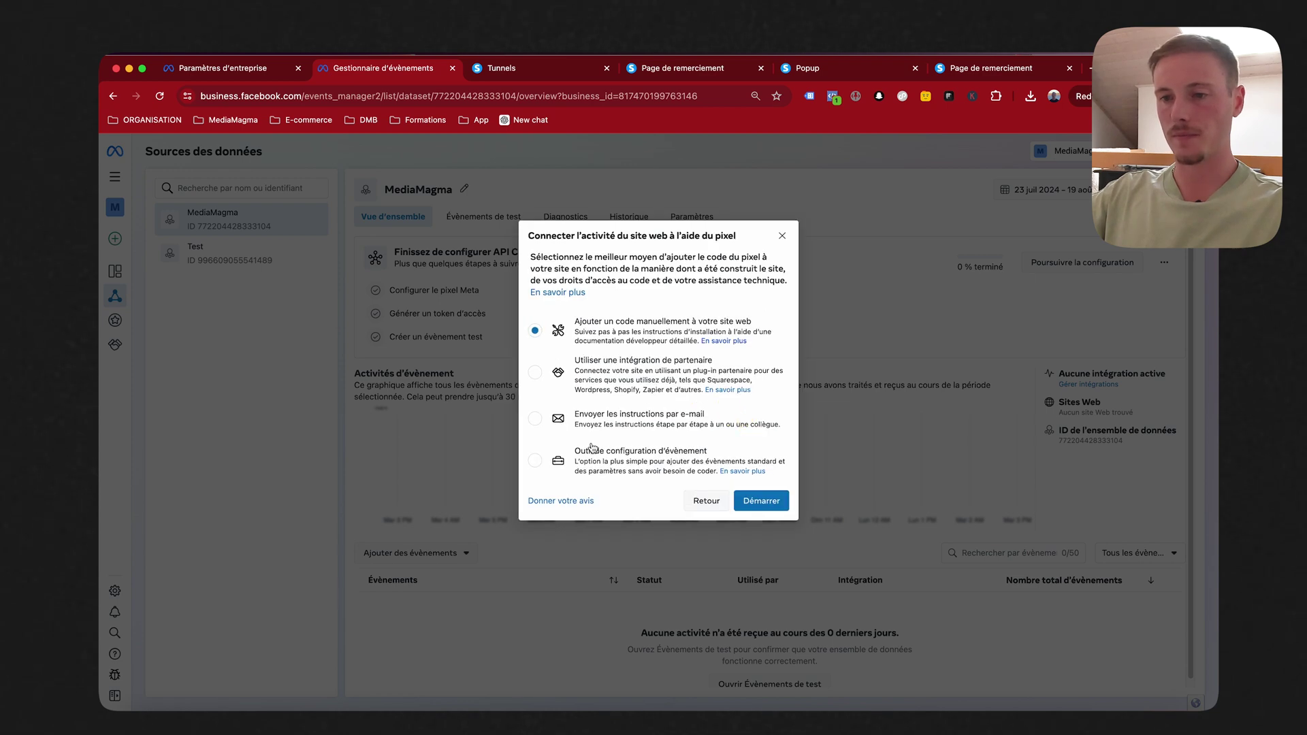
{"action": "left_click", "coordinate": [612, 364]}
{"action": "left_click", "coordinate": [615, 468]}
{"action": "left_click", "coordinate": [761, 501]}
{"action": "left_click", "coordinate": [790, 558]}
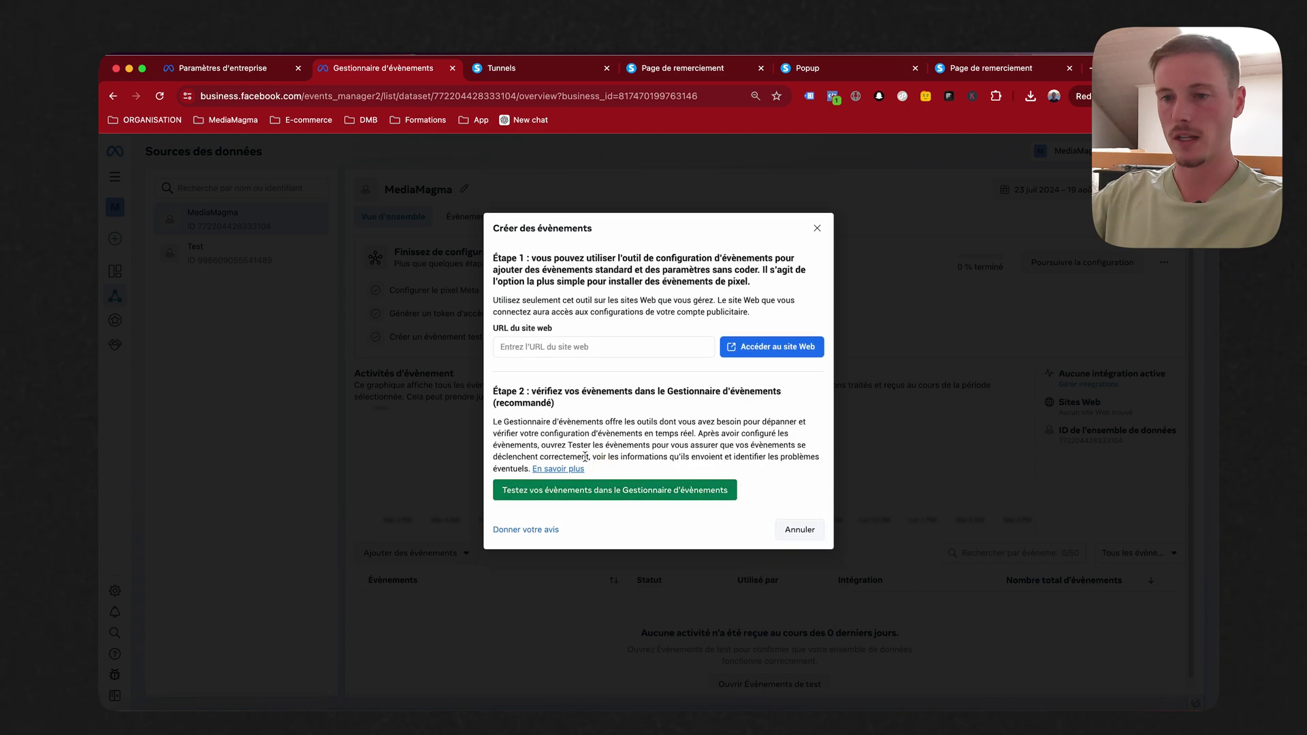
Enter the copied Page de remerciement URL as the website URL and open that site with the event setup tool.
{"action": "left_click", "coordinate": [556, 350]}
{"action": "key", "text": "ctrl+v"}
{"action": "left_click", "coordinate": [755, 347]}
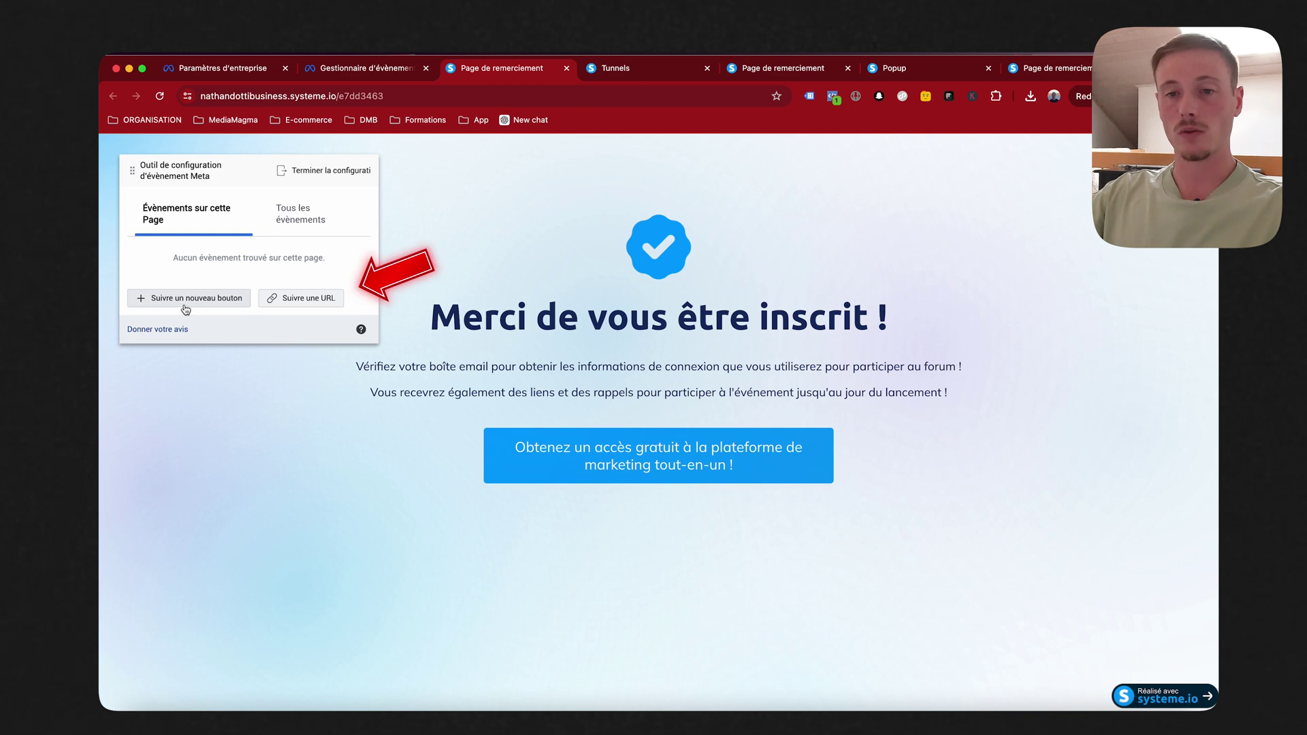
Track the Page de remerciement's URL as a Contact event with the "L'URL est égale à" rule and confirm it.
{"action": "left_click", "coordinate": [297, 300]}
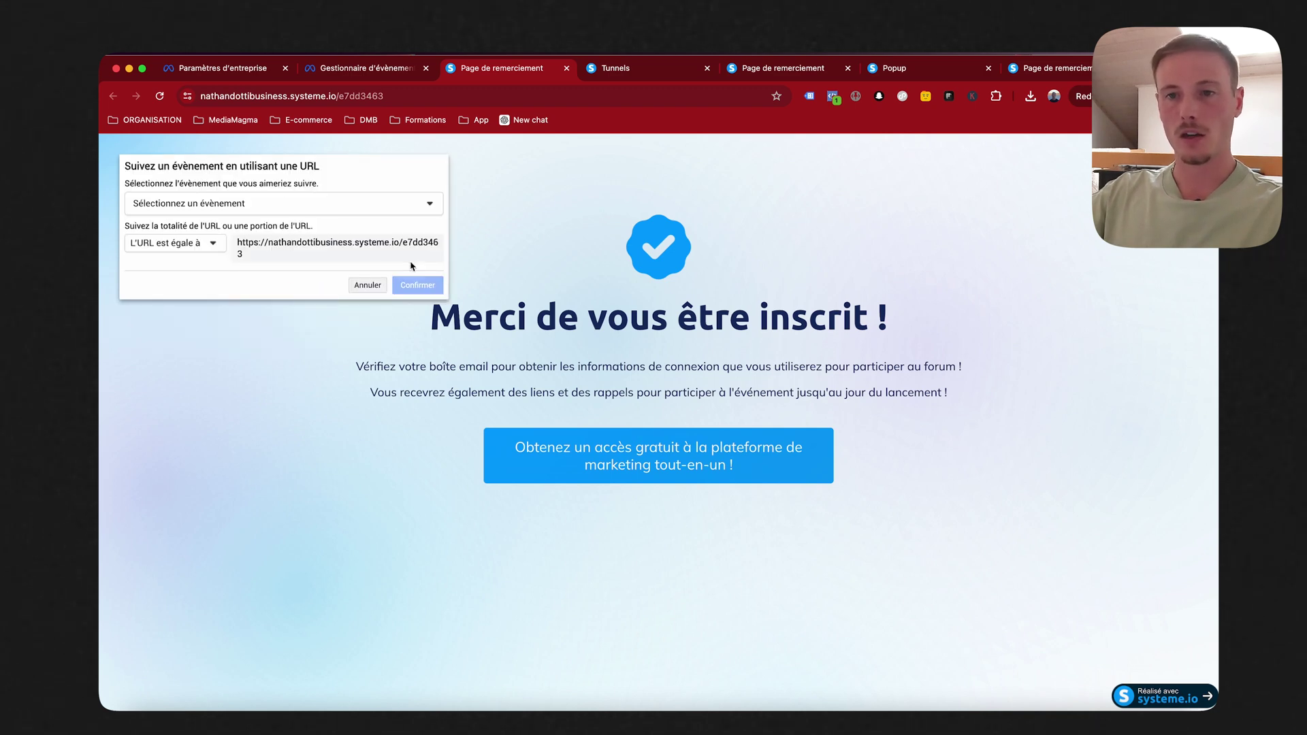
{"action": "left_click", "coordinate": [175, 243]}
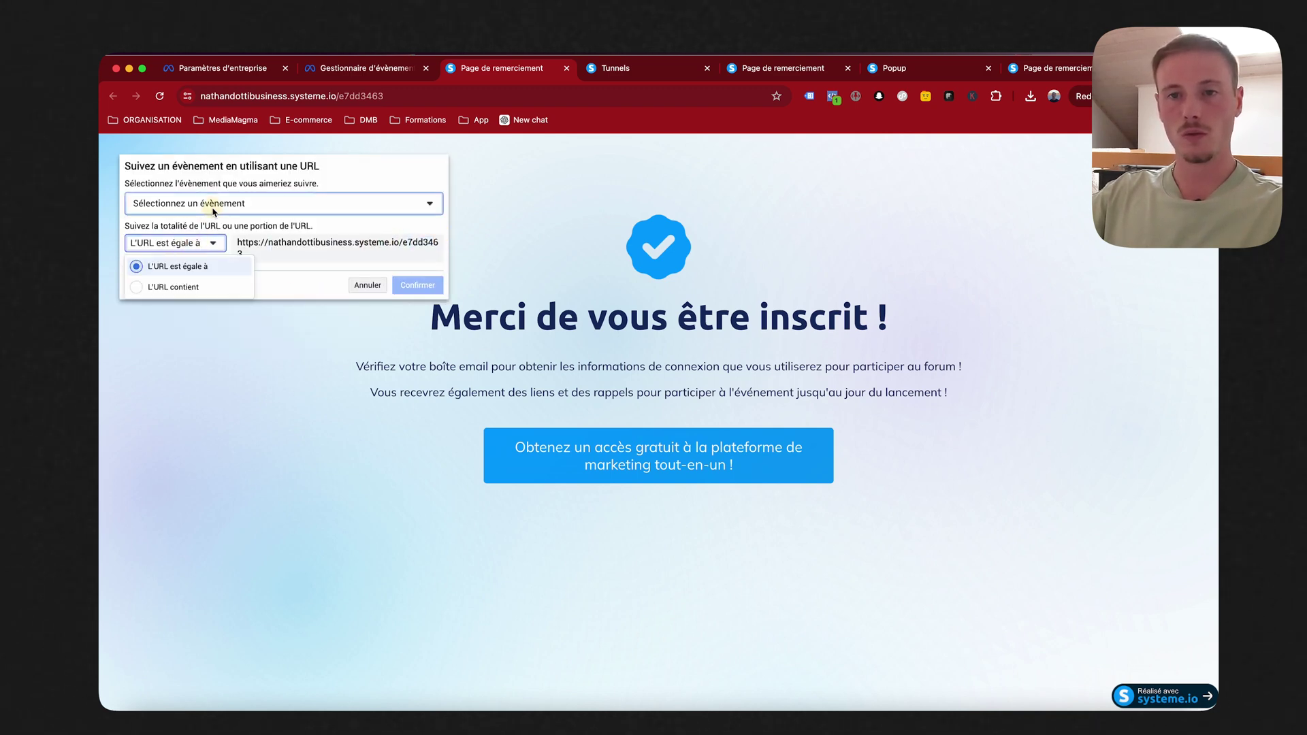
{"action": "left_click", "coordinate": [223, 204]}
{"action": "scroll", "coordinate": [249, 298], "scroll_direction": "down", "scroll_amount": 5}
{"action": "left_click", "coordinate": [225, 306]}
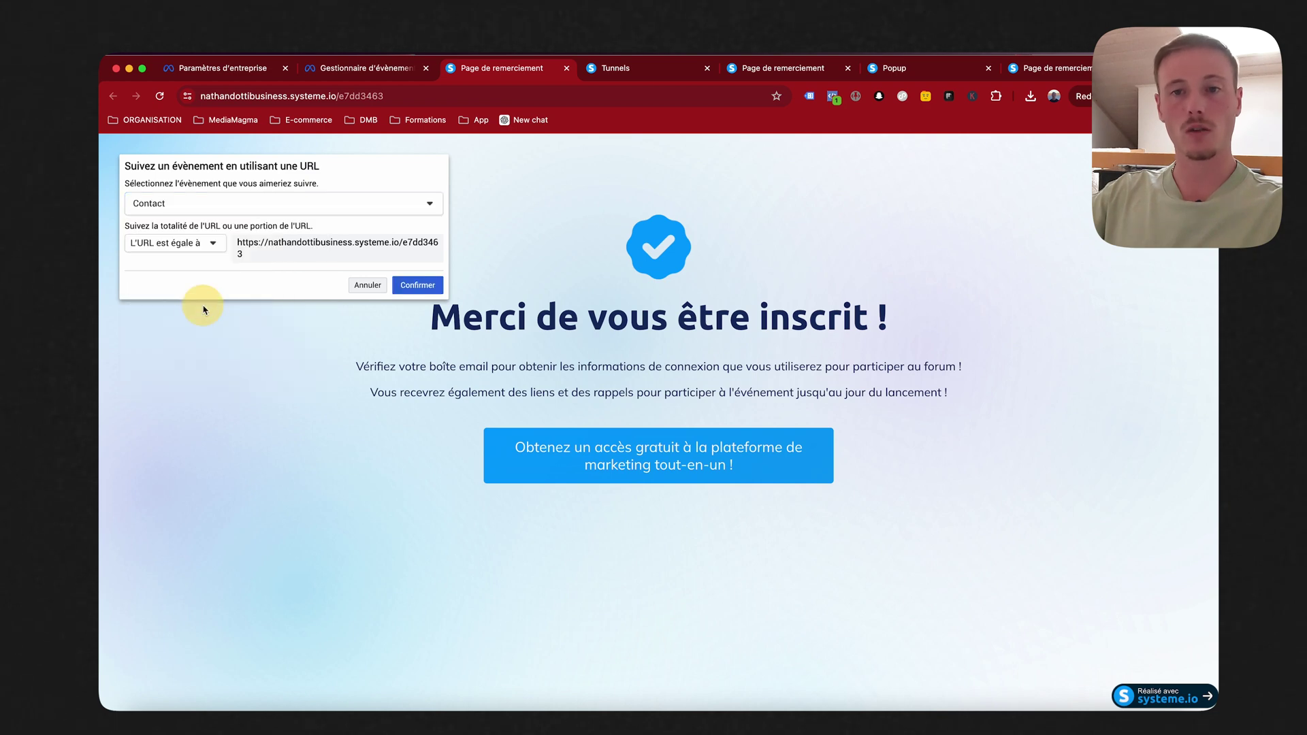
{"action": "left_click", "coordinate": [415, 288]}
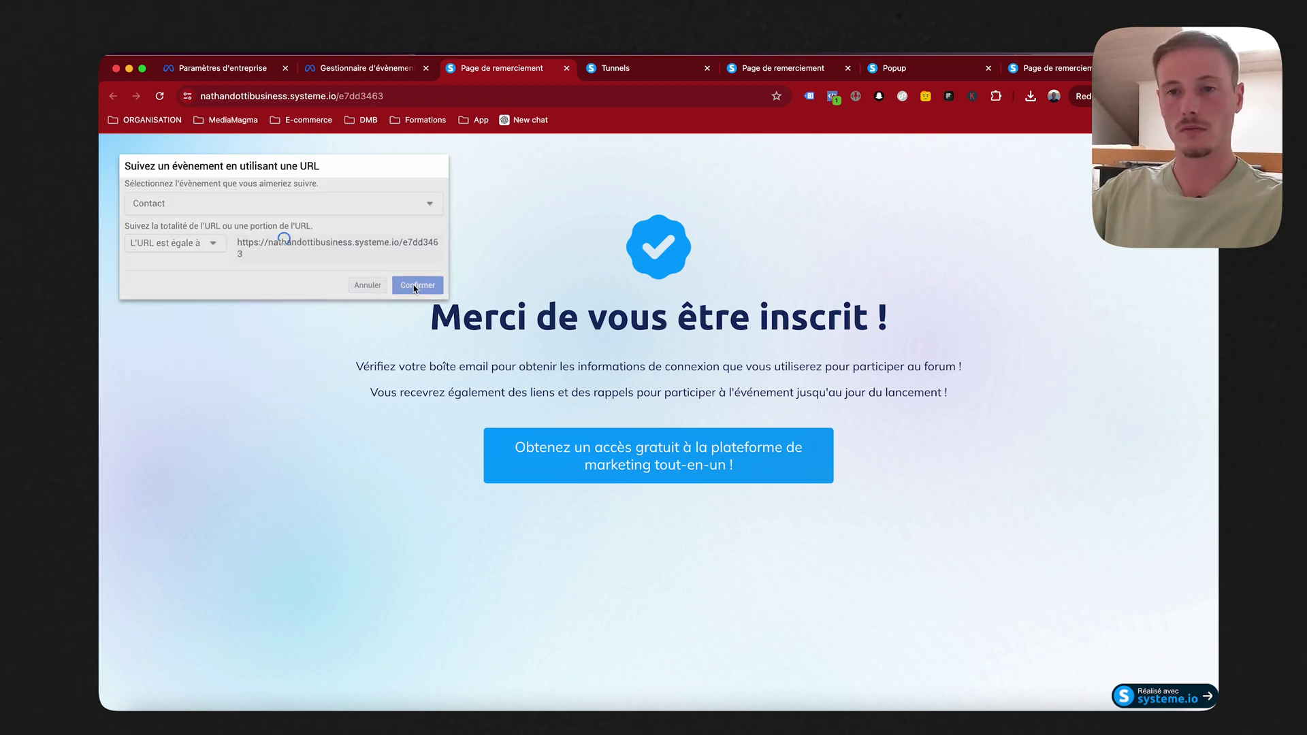